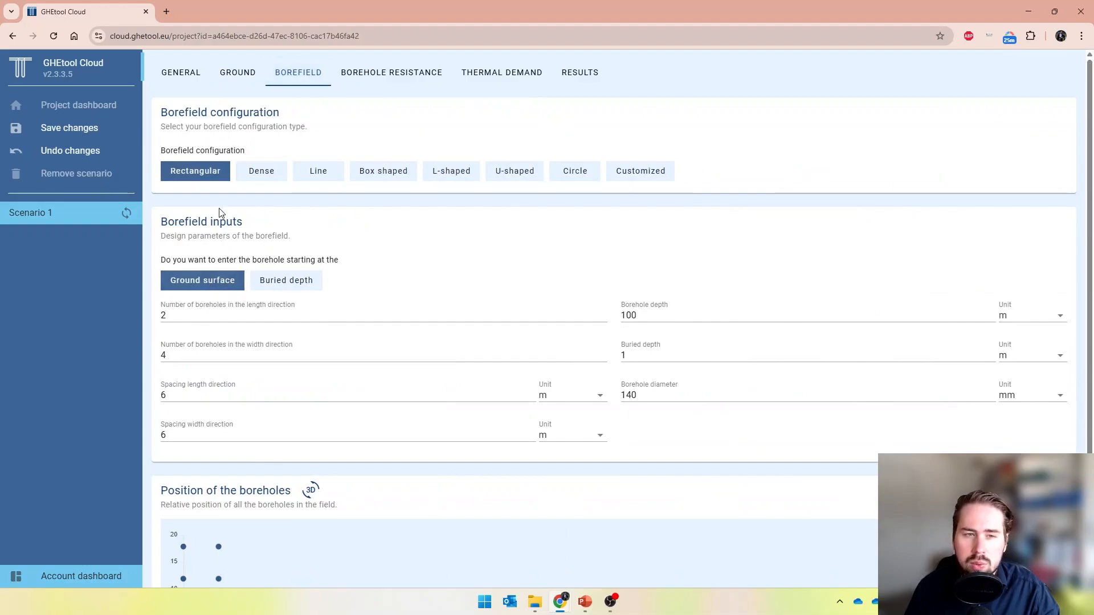
# Set the rectangular borefield to 1 borehole in the length direction, 3 in the width direction, with 90 m depth
pyautogui.moveTo(195, 316); pyautogui.dragTo(148, 312)
pyautogui.write('1')
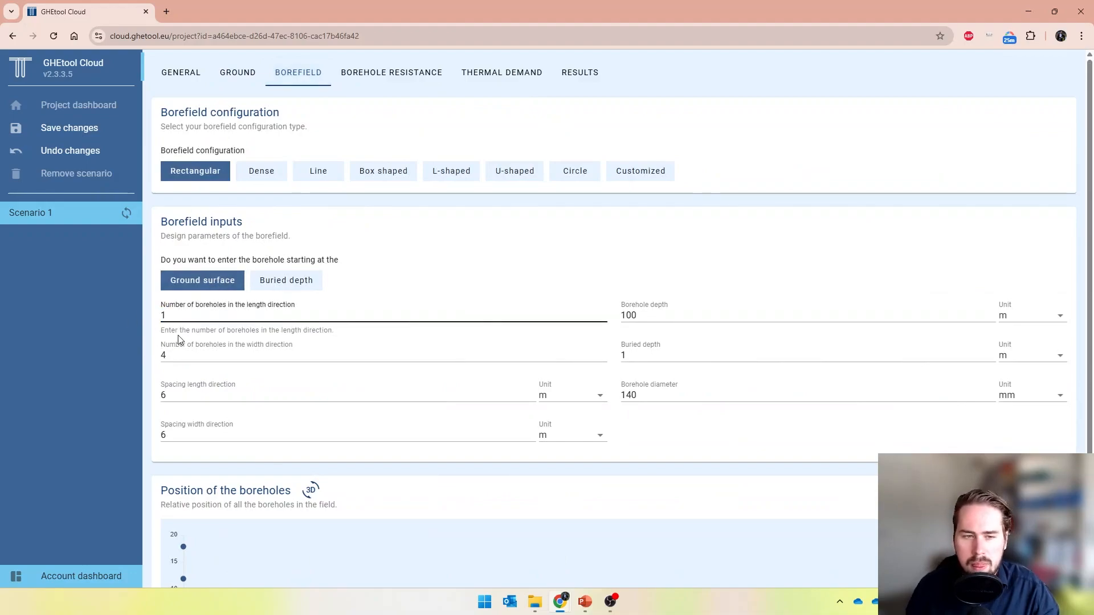
pyautogui.press('Tab')
pyautogui.write('3')
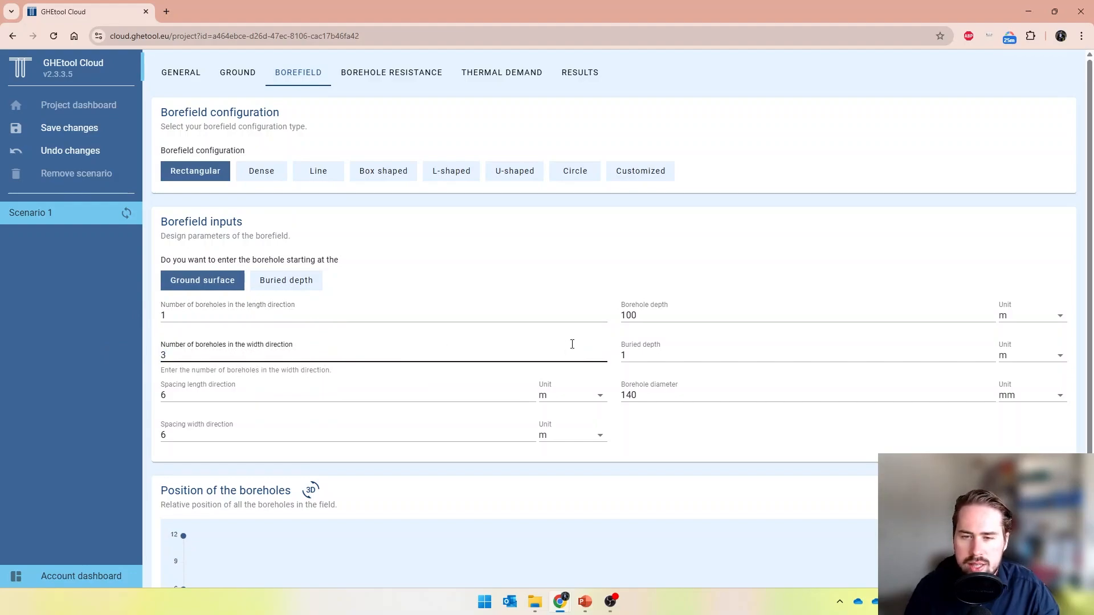
pyautogui.doubleClick(628, 315)
pyautogui.write('90')
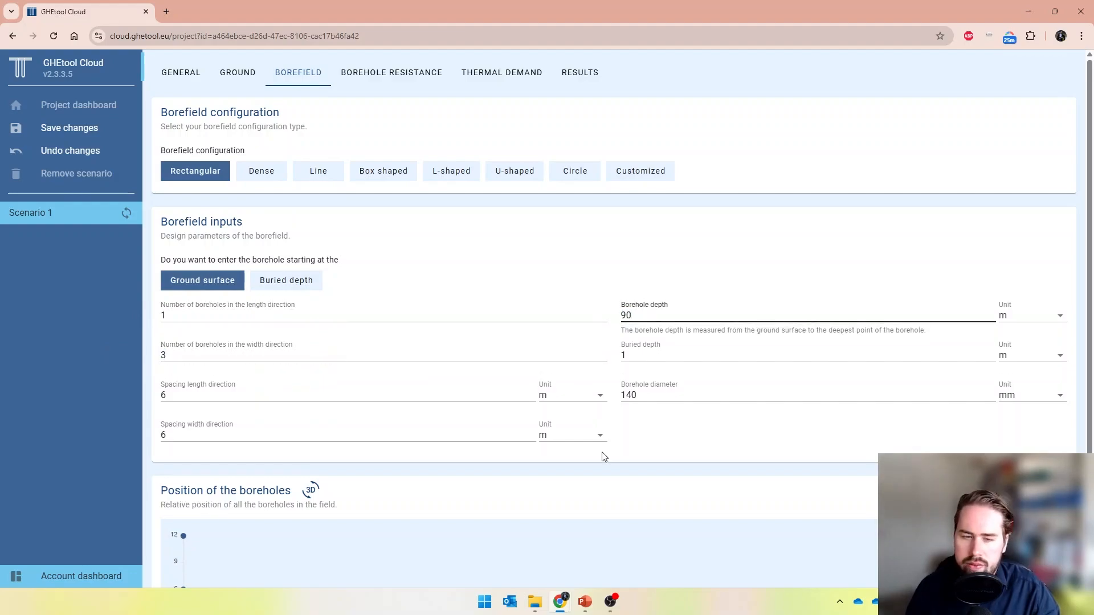
pyautogui.scroll(-2, 604, 456)
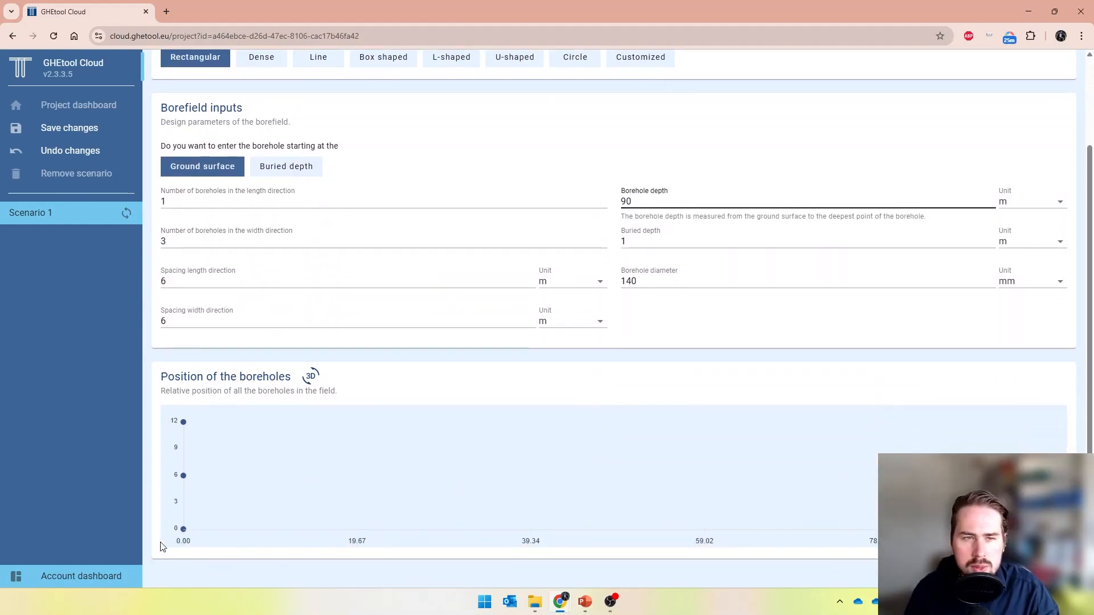
pyautogui.click(319, 64)
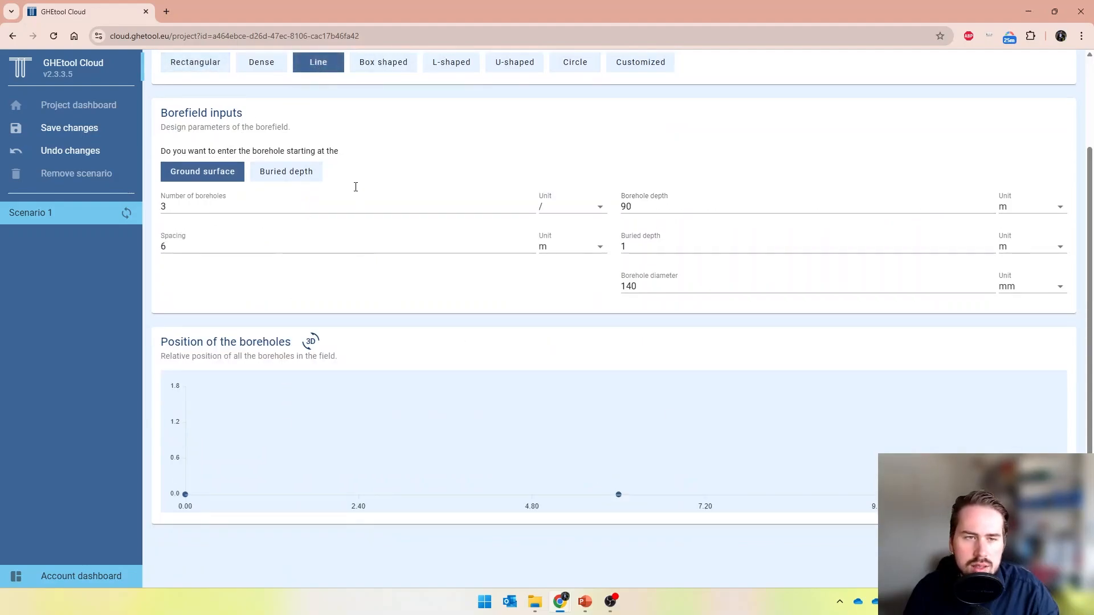
pyautogui.click(206, 67)
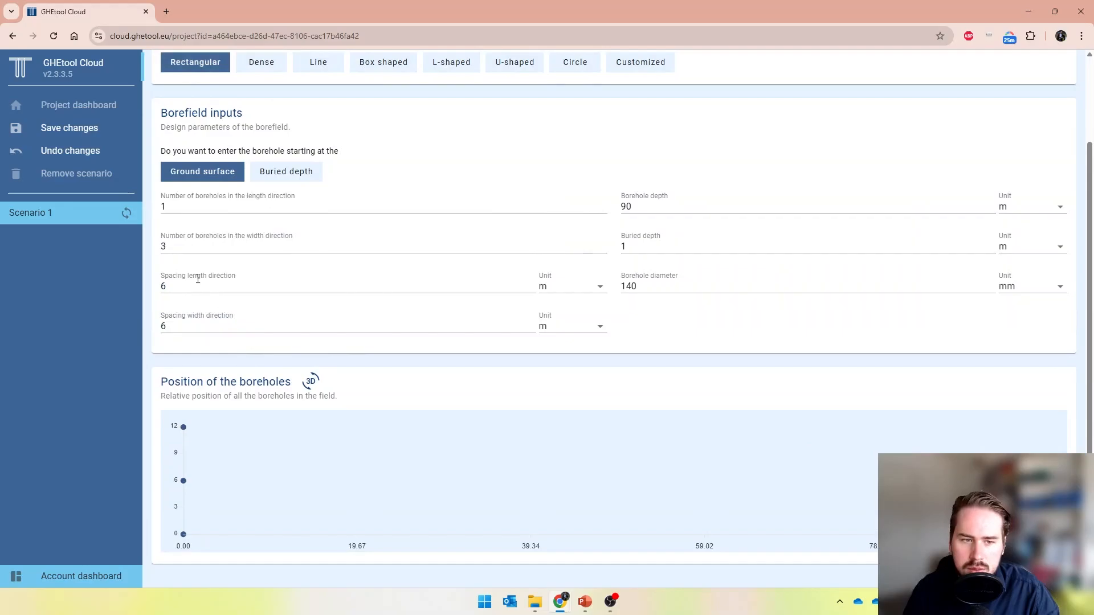
pyautogui.scroll(2, 501, 398)
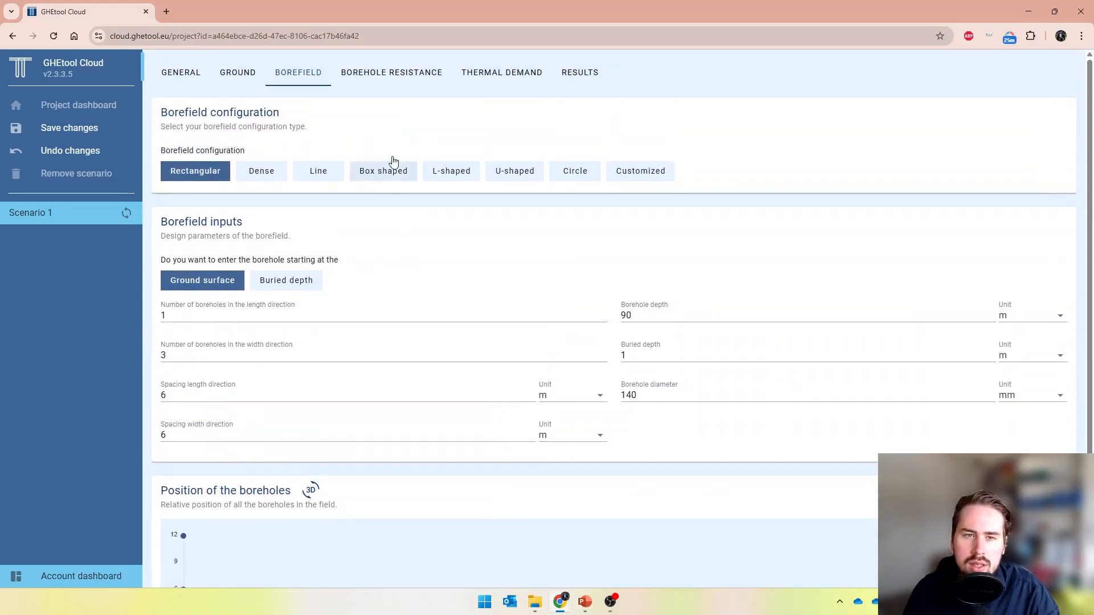
# Set the grout's thermal conductivity to 1.8 W/(m·K) in the borehole resistance settings
pyautogui.click(404, 80)
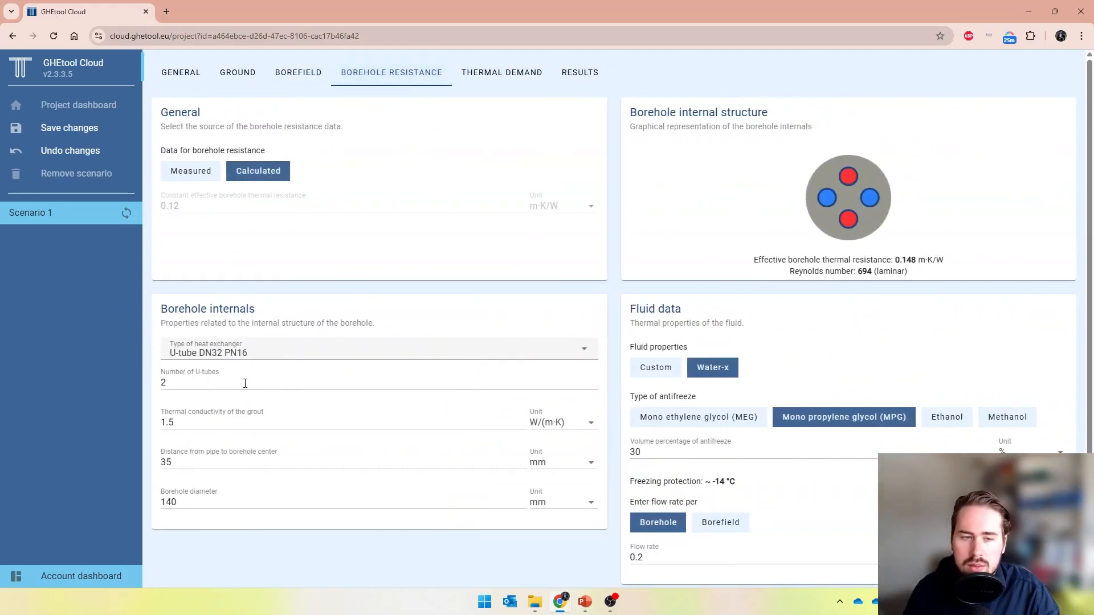
pyautogui.click(229, 413)
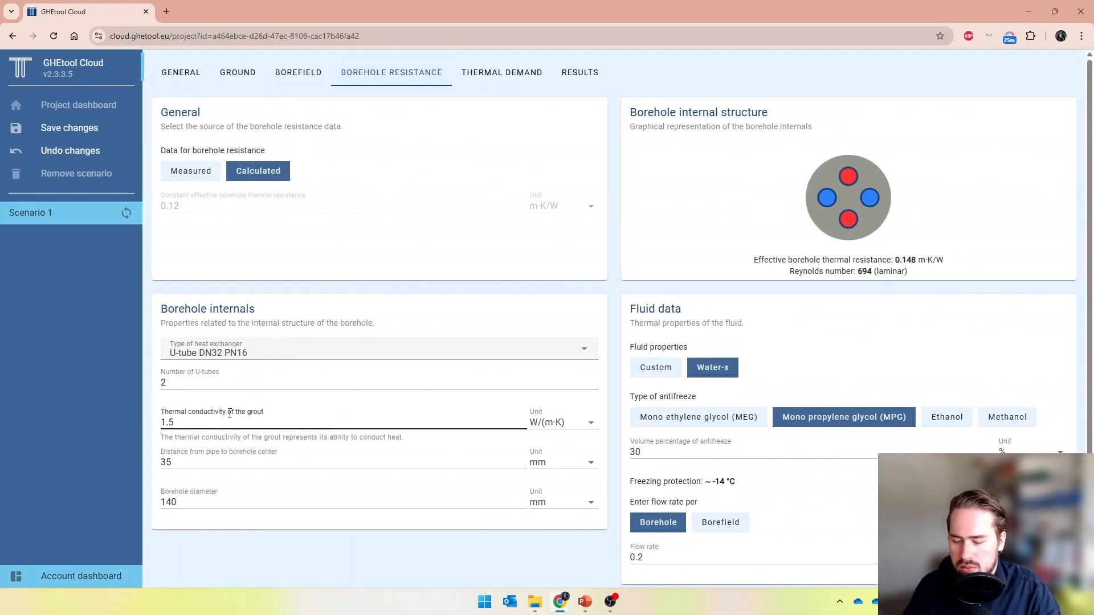
pyautogui.press('BackSpace')
pyautogui.write('8')
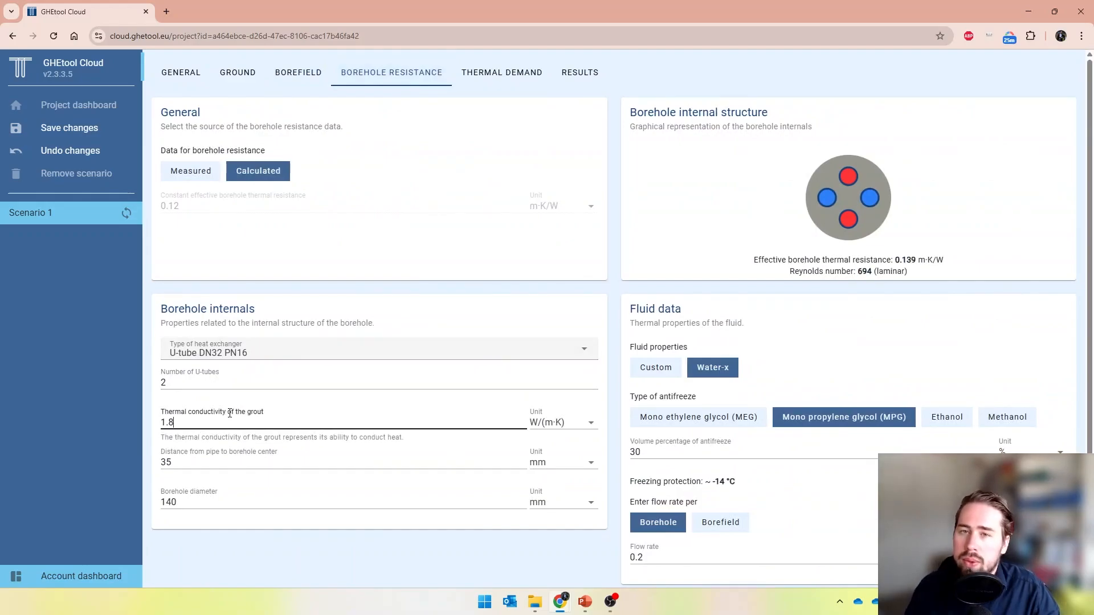
# Set the antifreeze volume percentage to 25 % and the fluid flow rate to 0.7
pyautogui.doubleClick(727, 452)
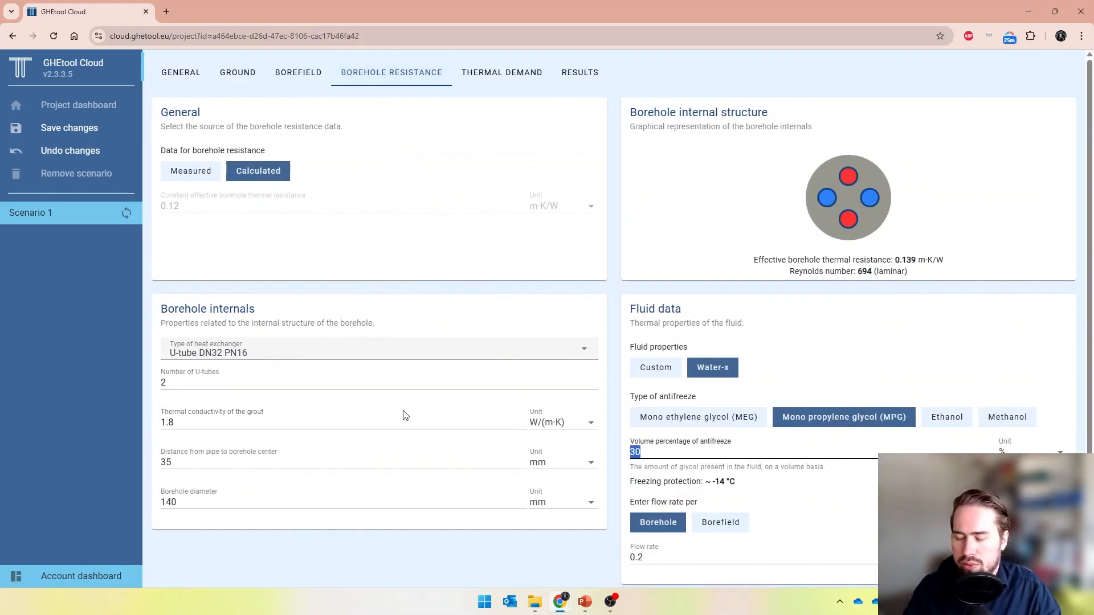
pyautogui.write('25')
pyautogui.scroll(-1, 447, 420)
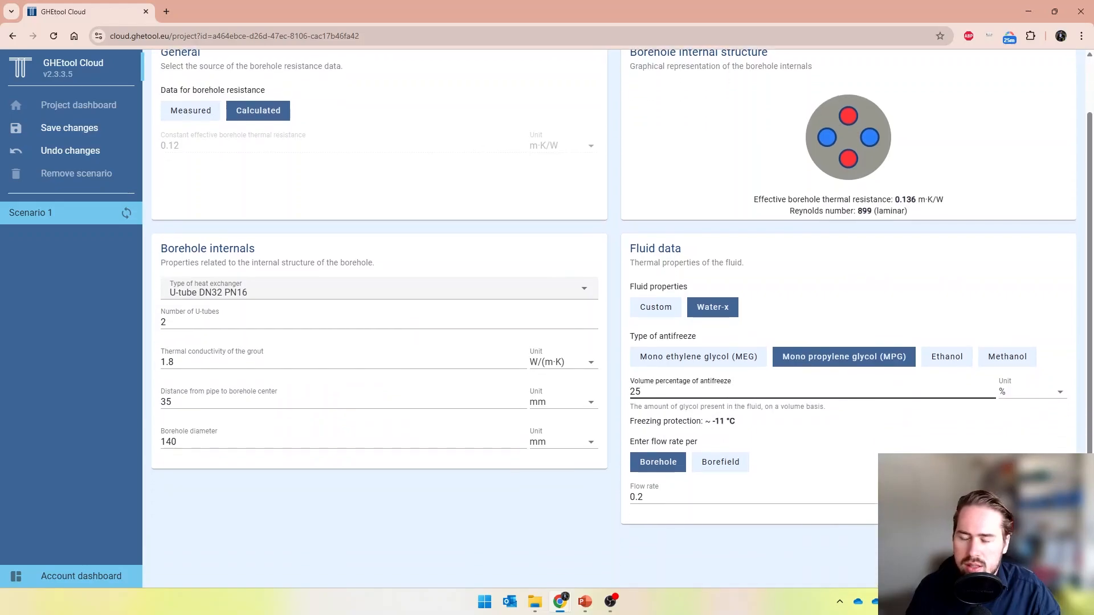
pyautogui.click(695, 497)
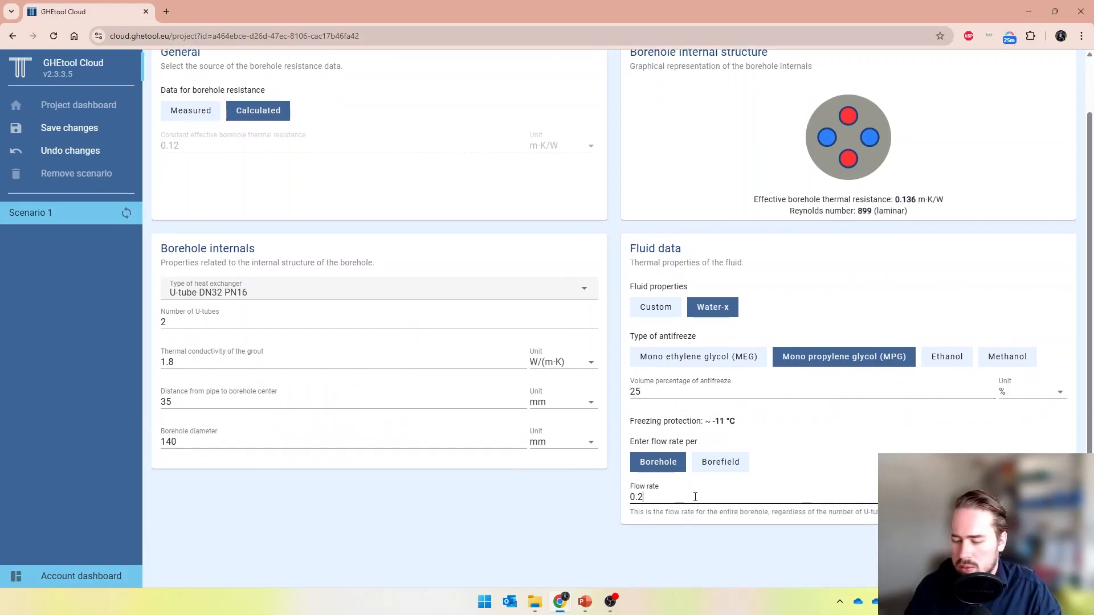
pyautogui.press('BackSpace')
pyautogui.write('7')
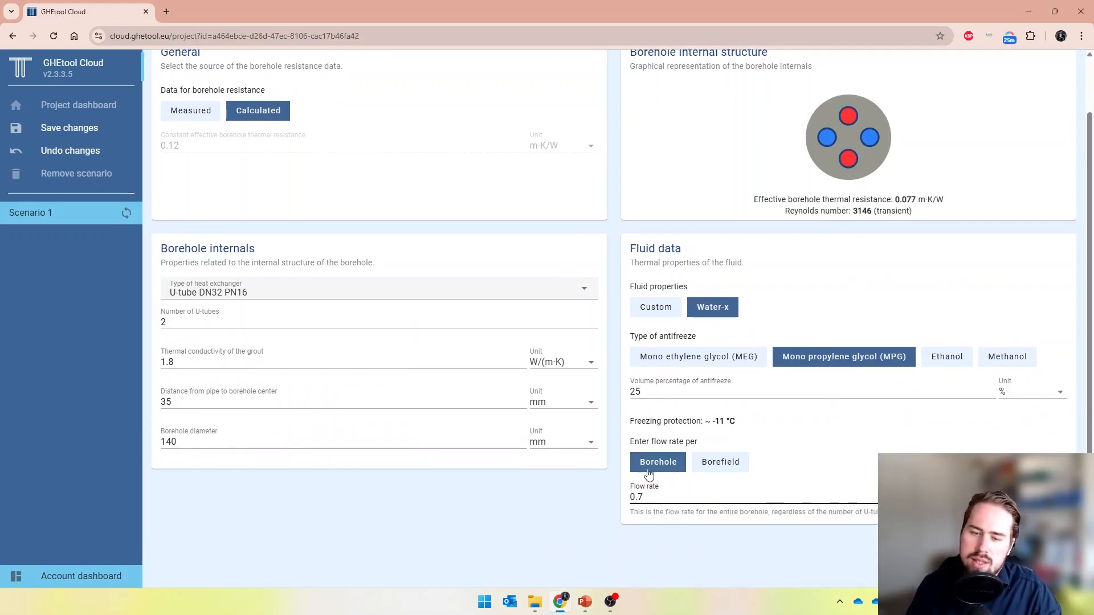
# Enter the flow rate per borefield instead of per borehole and set its unit to l/s
pyautogui.click(710, 472)
pyautogui.click(1033, 537)
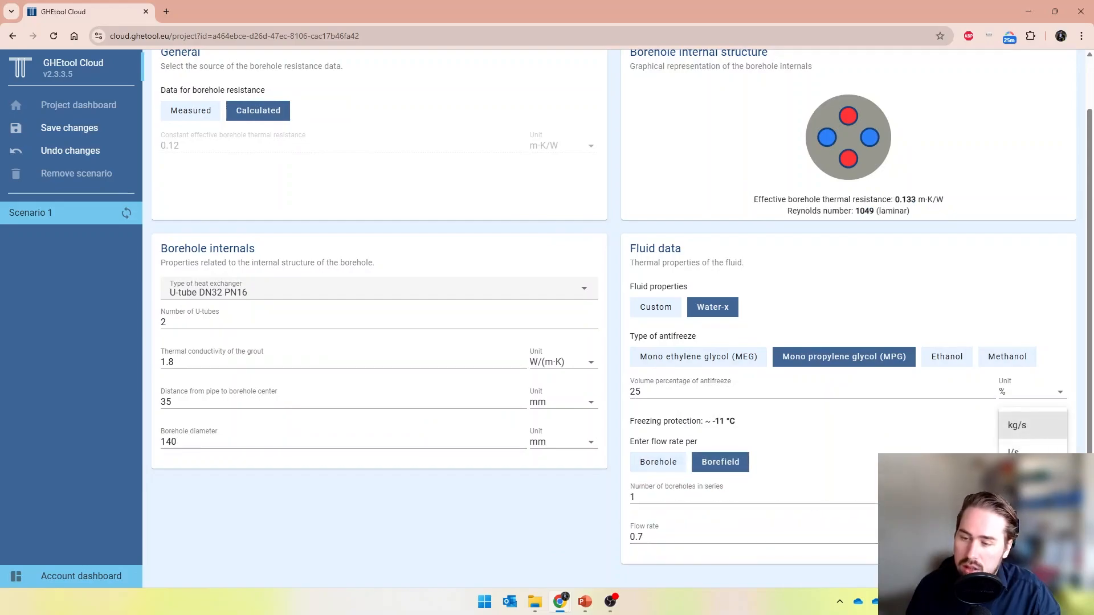
pyautogui.click(1032, 454)
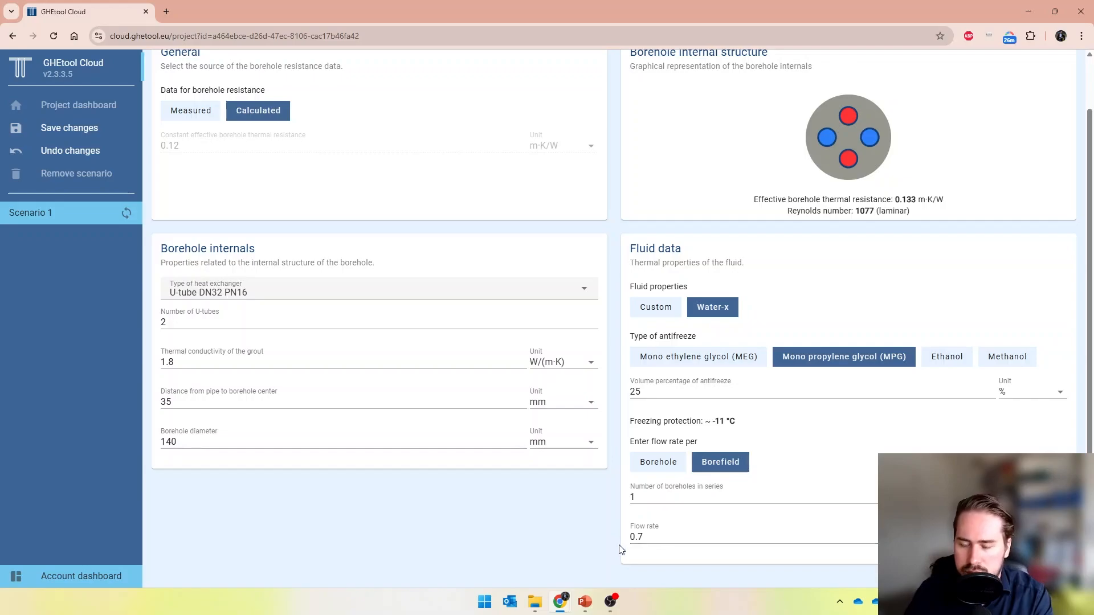
# Enable domestic hot water in the thermal demand with a yearly consumption of 2100 kWh/year
pyautogui.scroll(2, 619, 543)
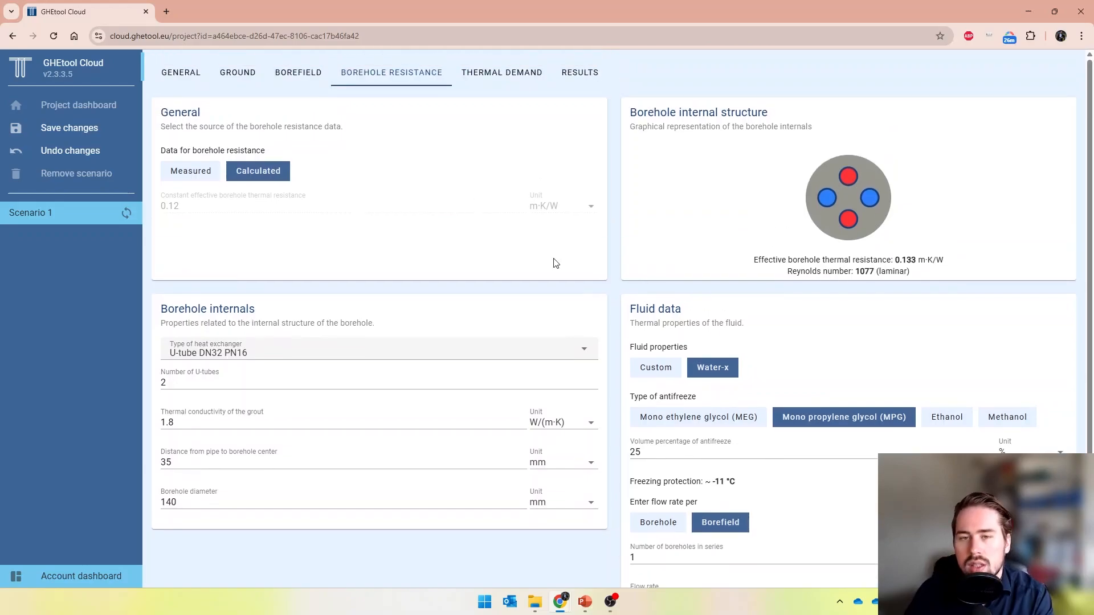
pyautogui.click(501, 85)
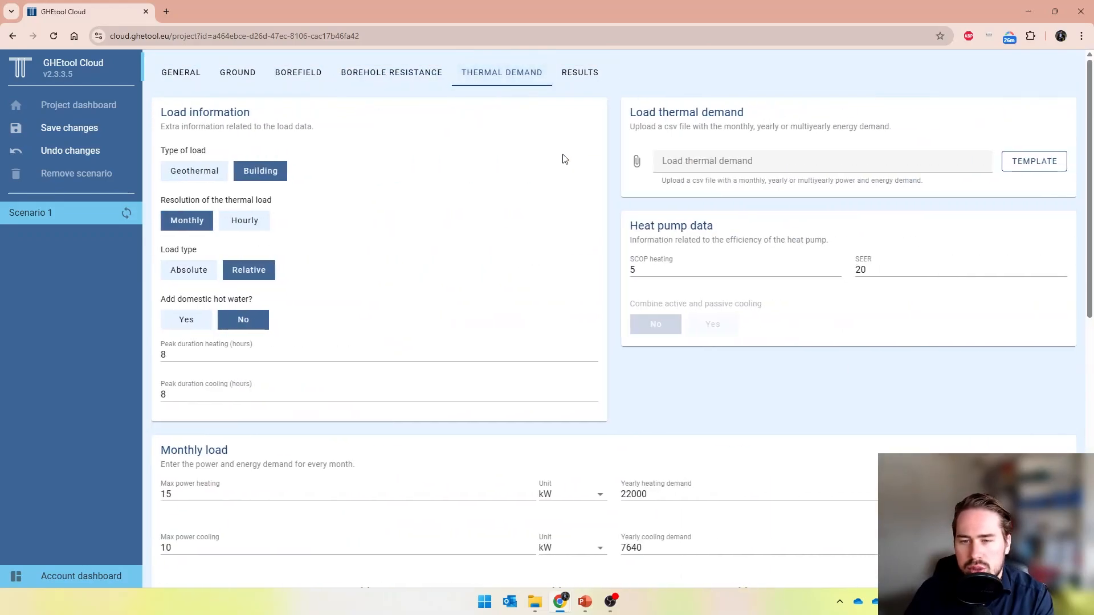
pyautogui.click(196, 324)
pyautogui.doubleClick(169, 355)
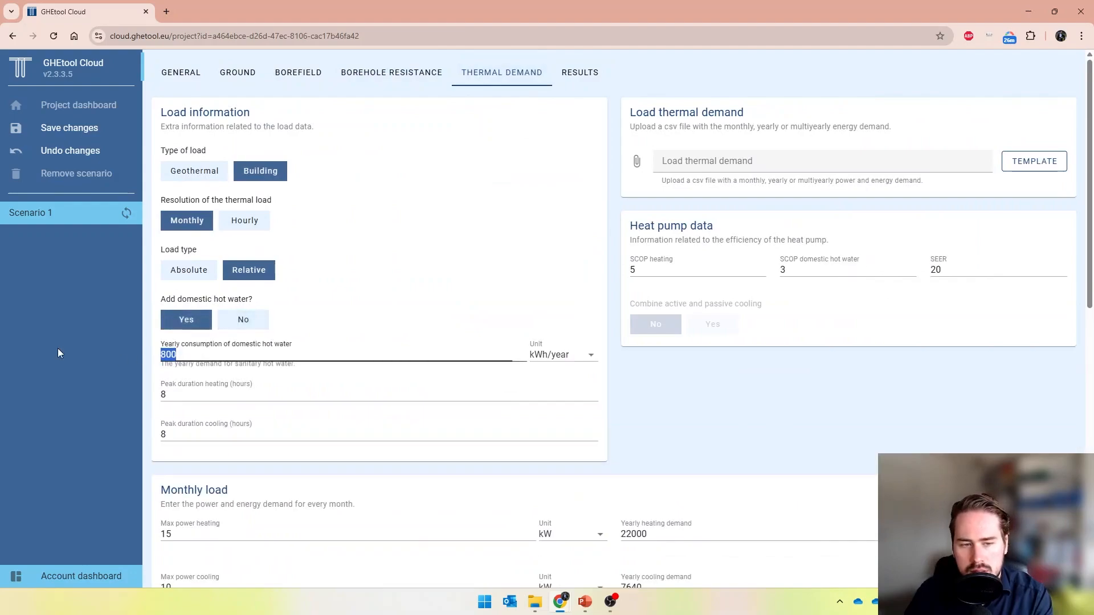
pyautogui.write('2100')
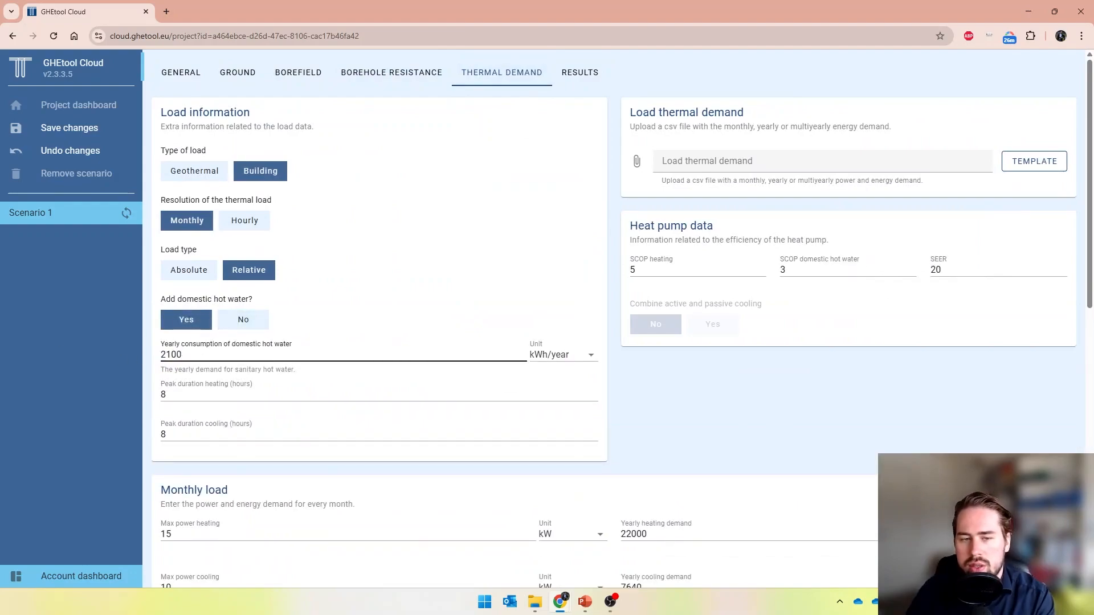
# Set the heat pump's SCOP for heating to 4.87 and for domestic hot water to 3.13
pyautogui.click(621, 271)
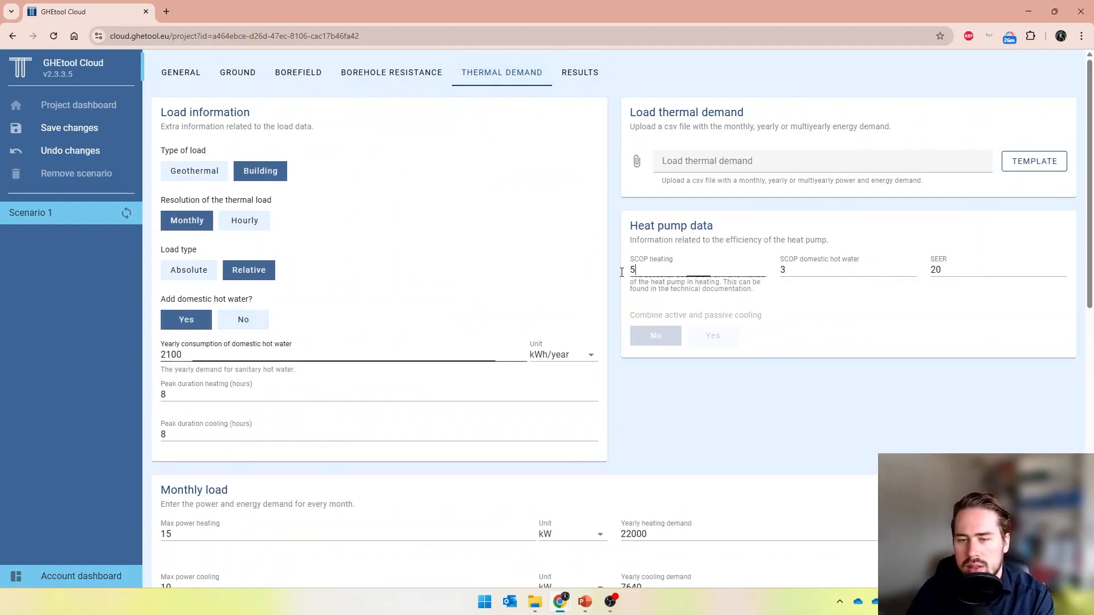
pyautogui.press('BackSpace')
pyautogui.write('4.')
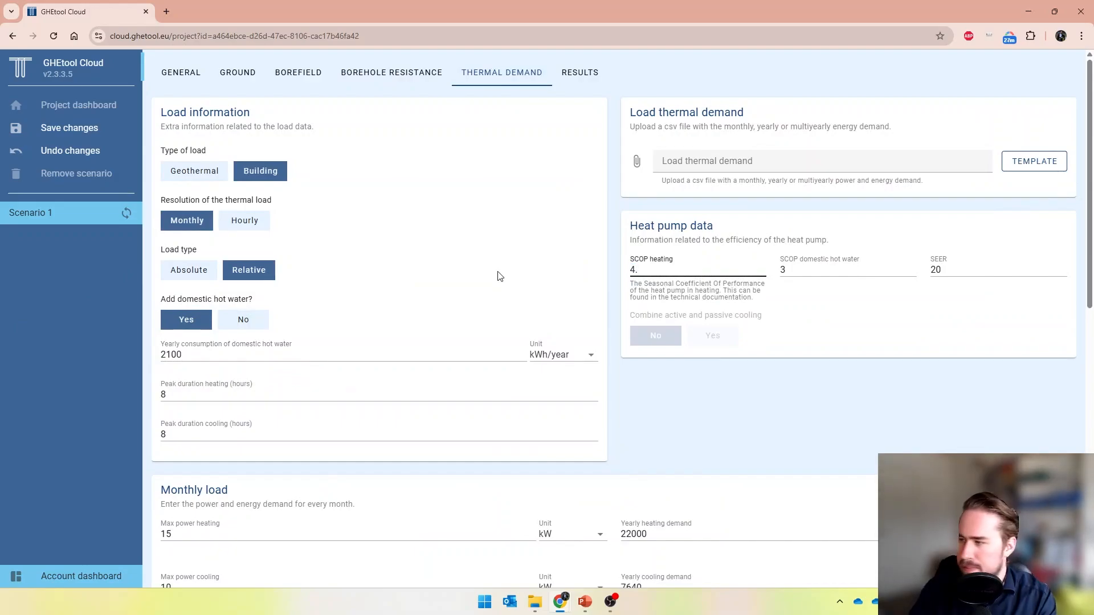
pyautogui.write('87')
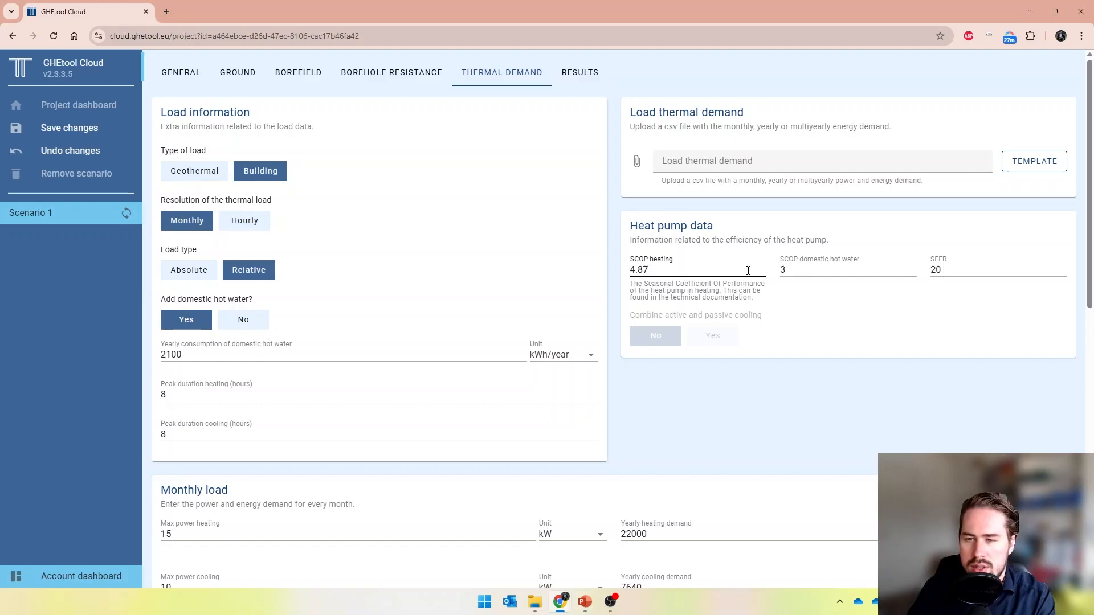
pyautogui.click(820, 266)
pyautogui.write('.13')
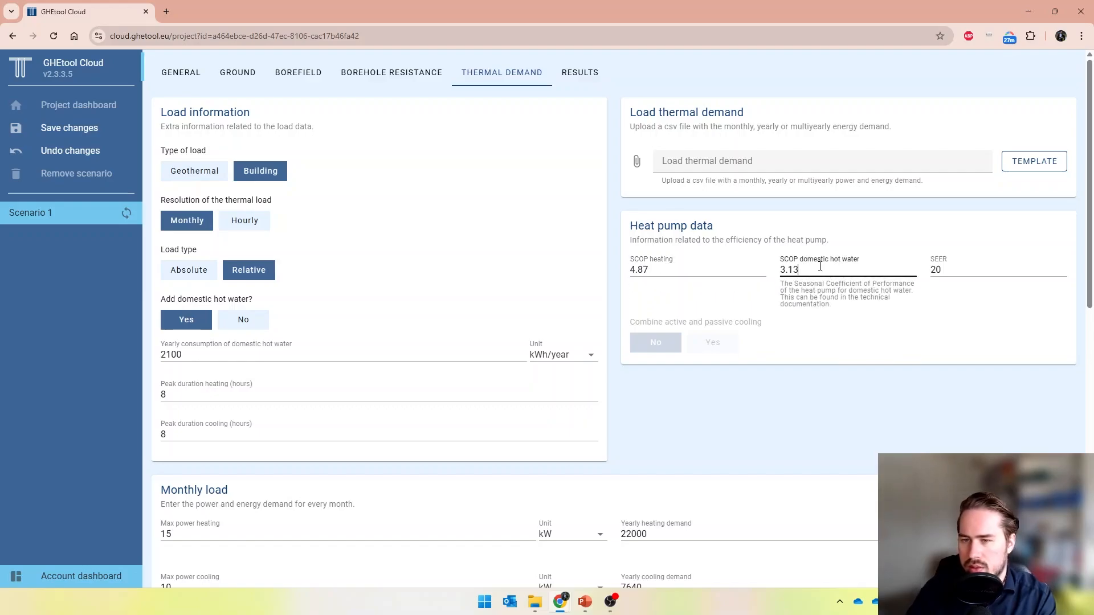
# Set the maximum heating power to 9.2 kW and the yearly heating demand to 12000 kWh
pyautogui.scroll(-2, 712, 325)
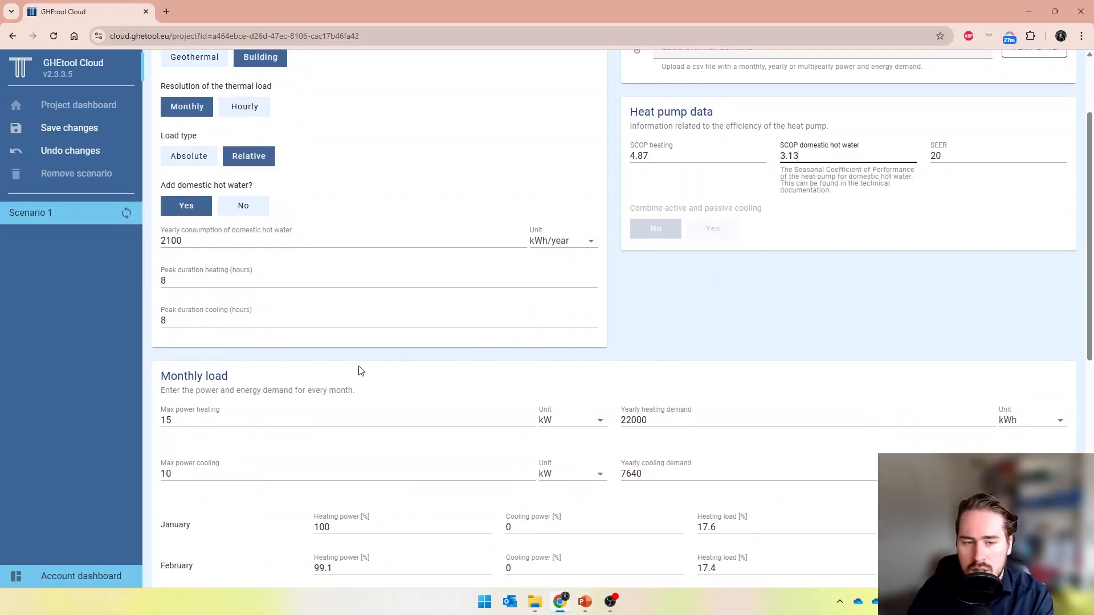
pyautogui.doubleClick(269, 412)
pyautogui.write('9.2')
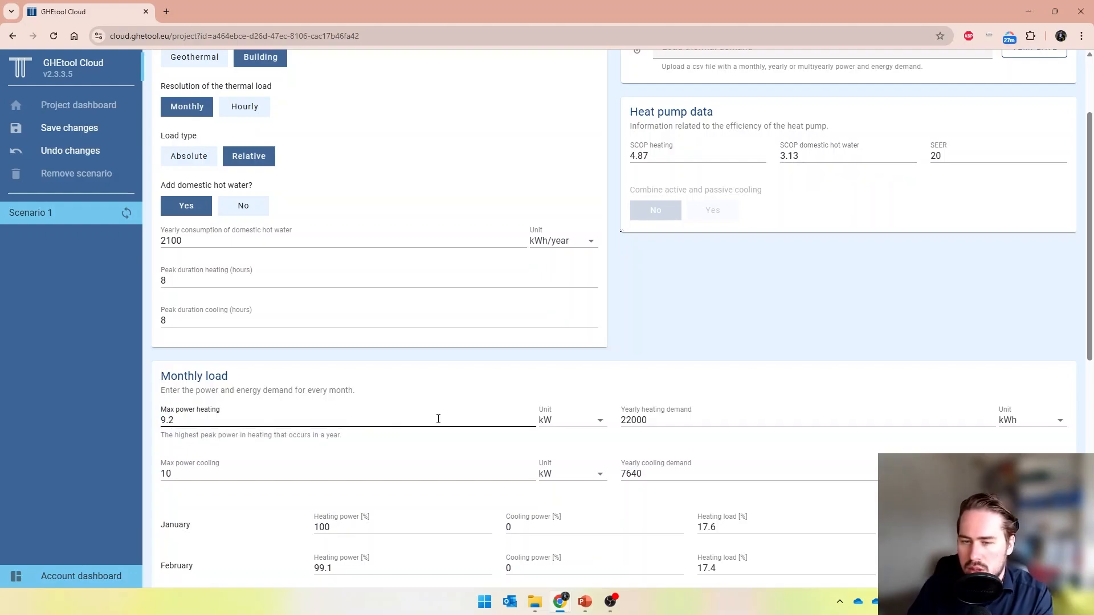
pyautogui.doubleClick(637, 421)
pyautogui.write('12')
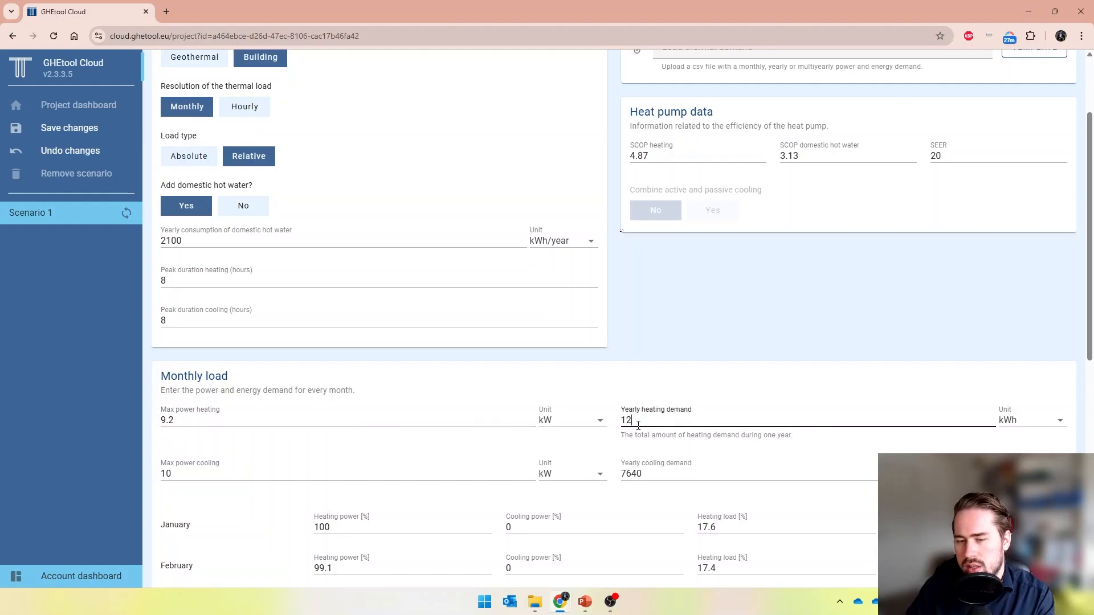
pyautogui.write('000')
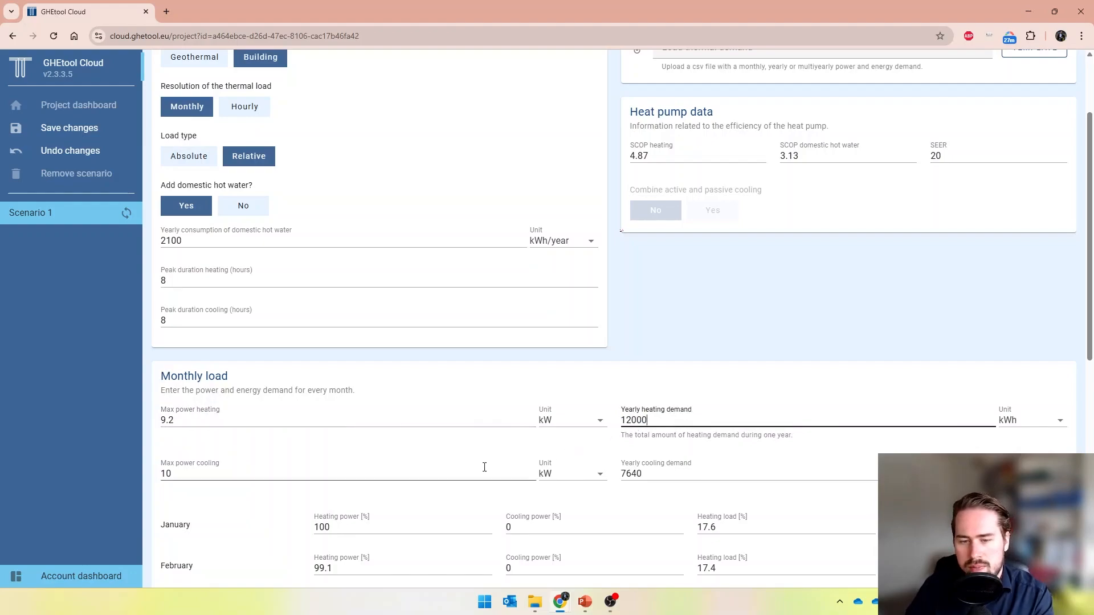
# Set the maximum cooling power to 8.7 kW and the yearly cooling demand to 4500
pyautogui.doubleClick(502, 473)
pyautogui.write('8.7')
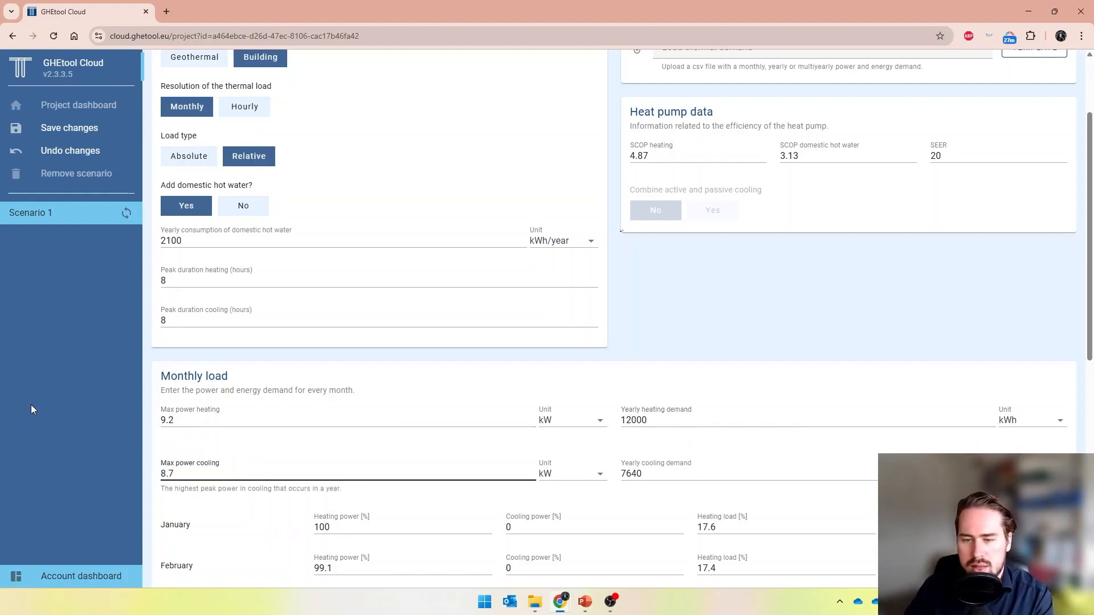
pyautogui.doubleClick(646, 475)
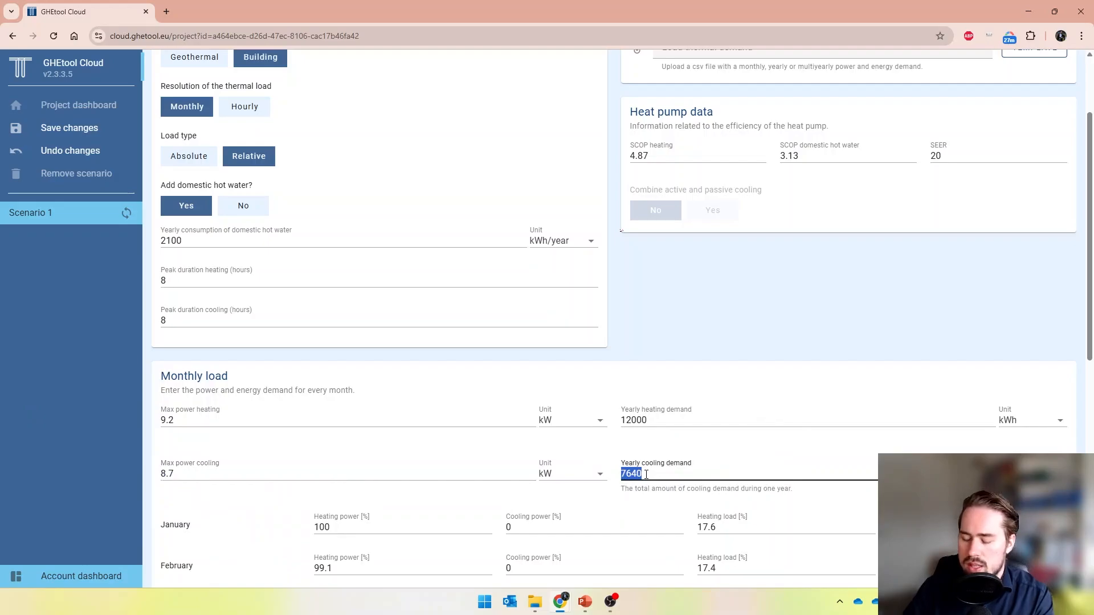
pyautogui.write('4500')
# Save the project changes
pyautogui.scroll(-8, 678, 484)
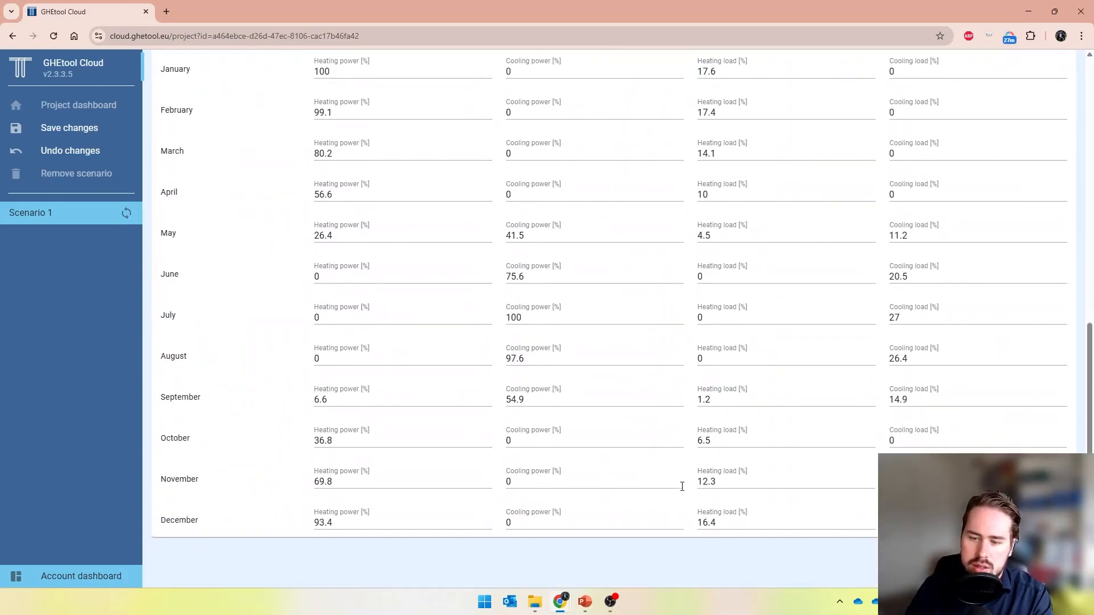
pyautogui.hotkey('ctrl', 's')
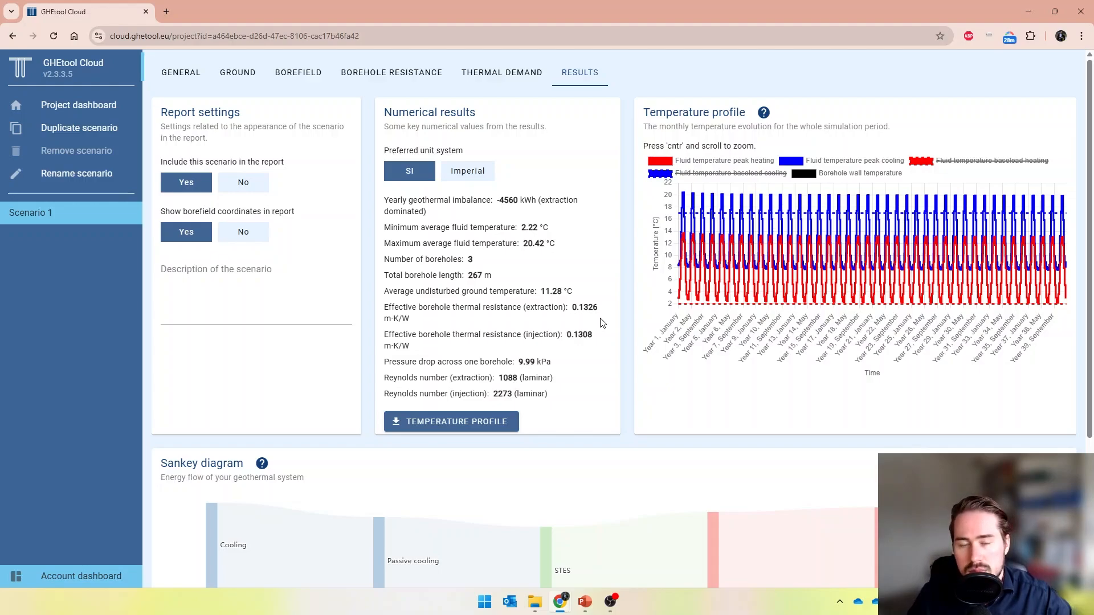
# Rename the scenario to "Scenario 1 - heating"
pyautogui.doubleClick(67, 213)
pyautogui.click(501, 317)
pyautogui.write('- ')
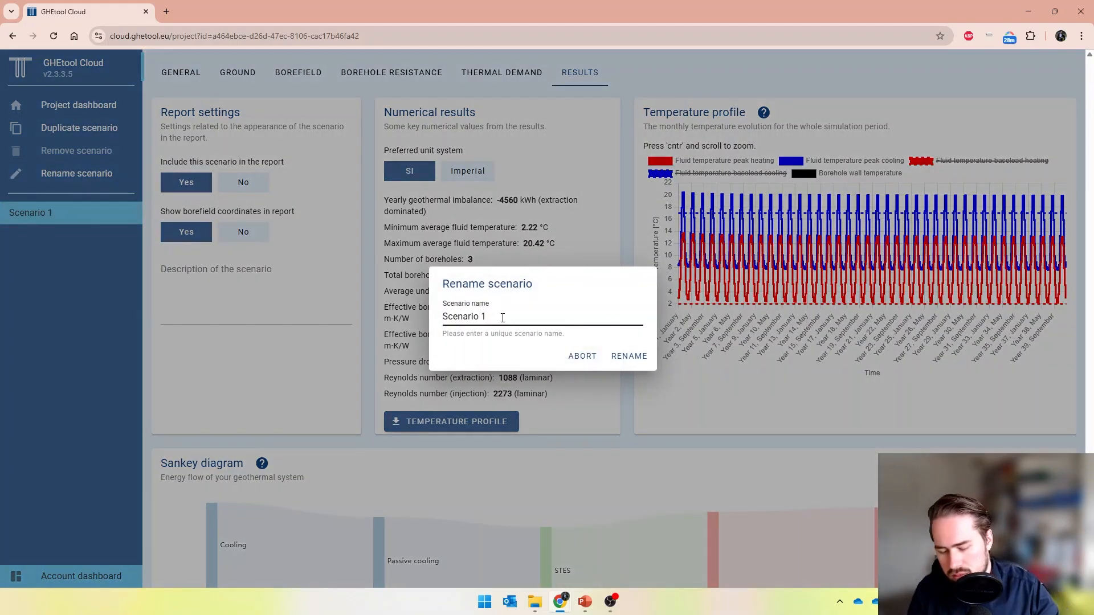
pyautogui.write('heating')
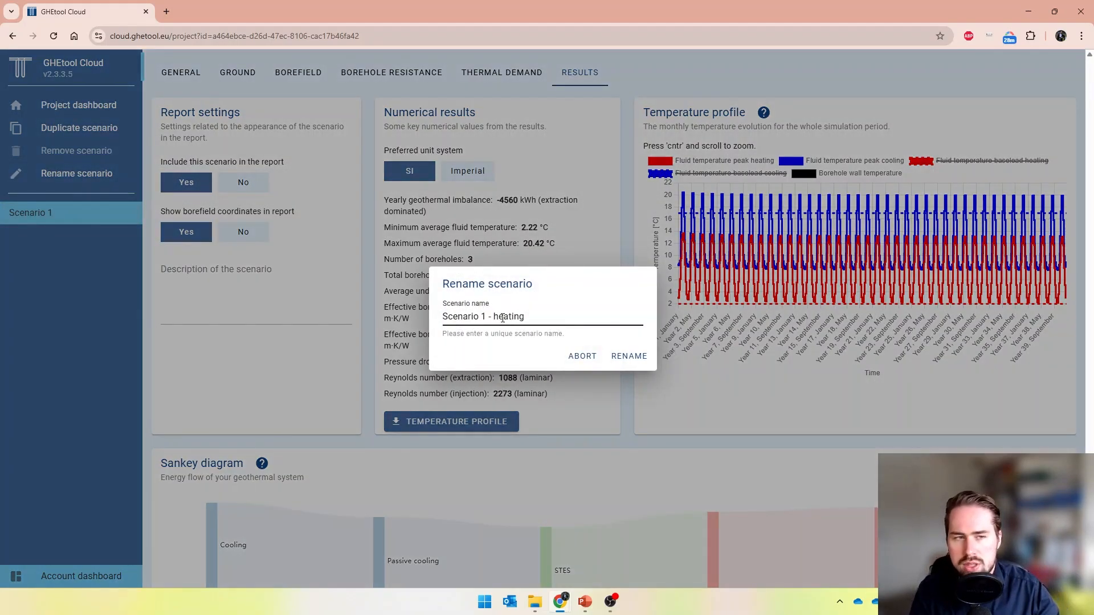
pyautogui.press('Return')
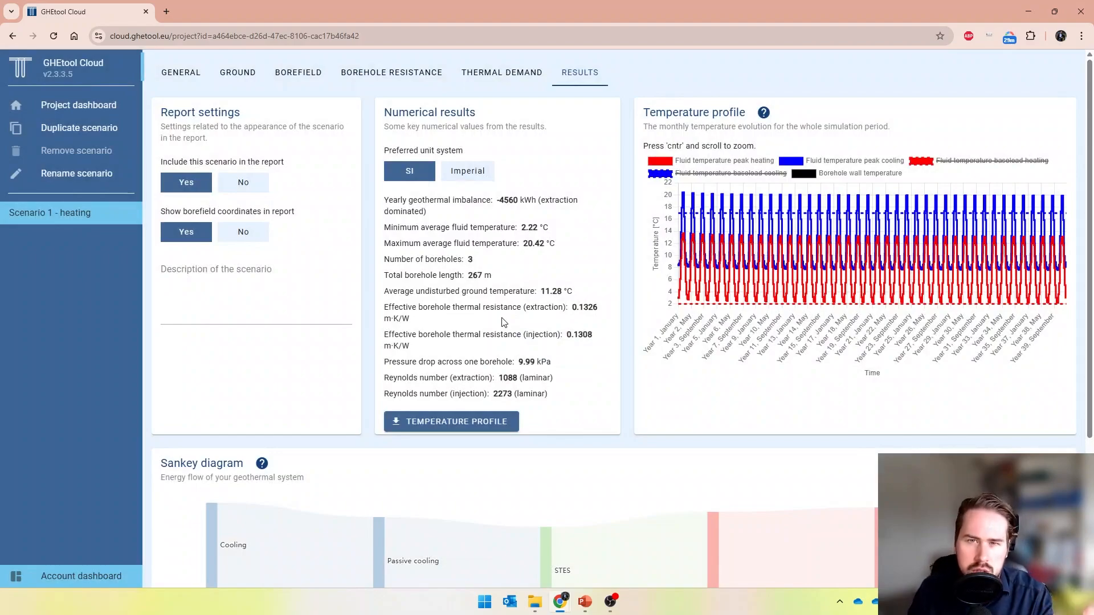
# Duplicate the scenario and rename the copy to "Scenario 2 - passive cooling"
pyautogui.click(115, 133)
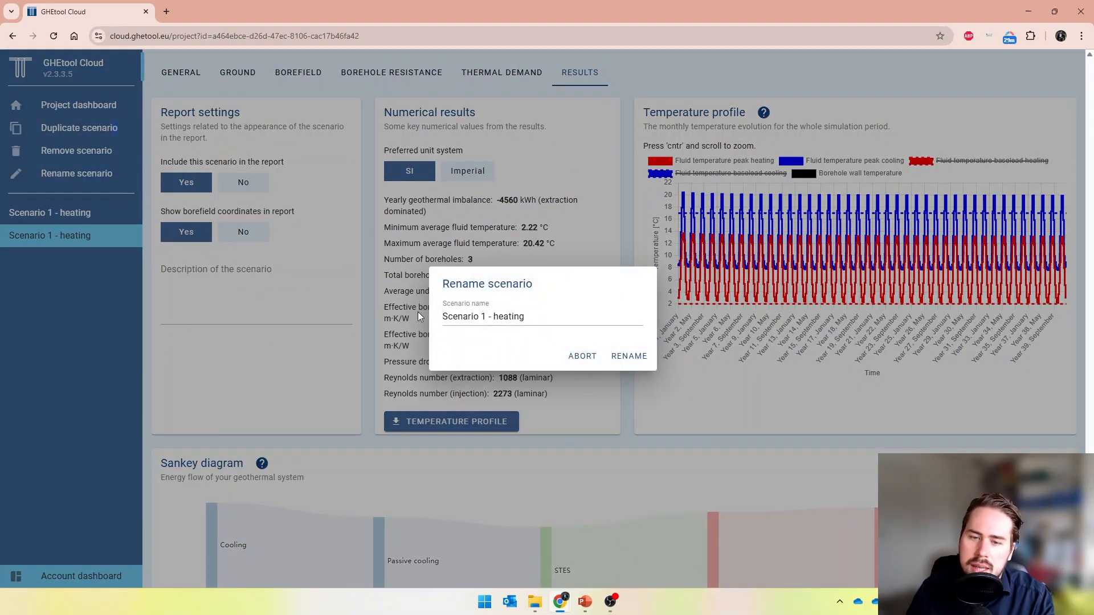
pyautogui.doubleClick(512, 316)
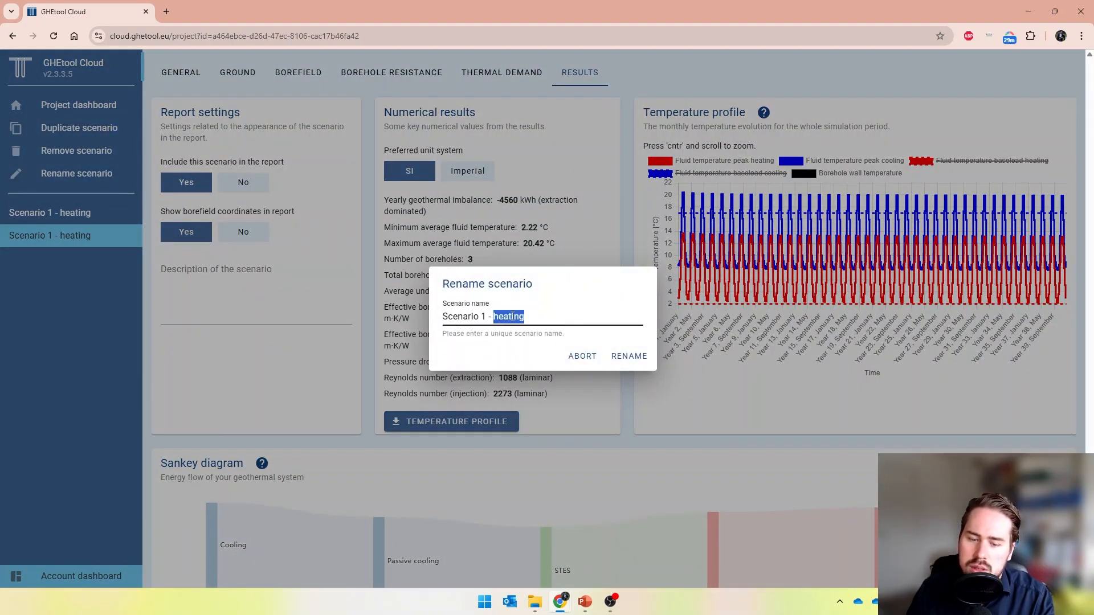
pyautogui.press('BackSpace')
pyautogui.press('BackSpace')
pyautogui.press('BackSpace')
pyautogui.press('BackSpace')
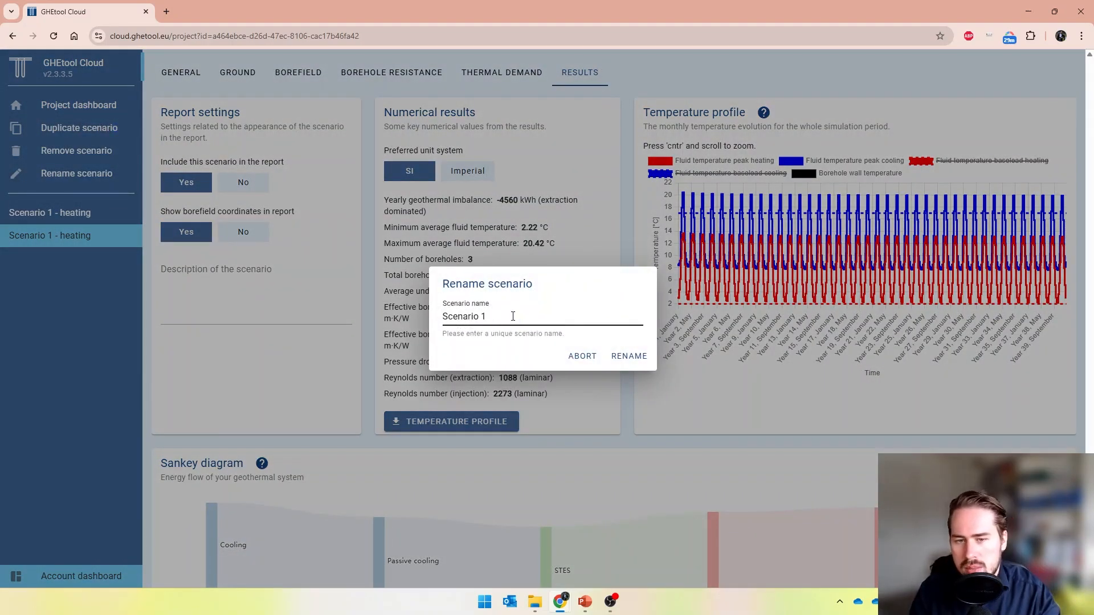
pyautogui.write('2 - ')
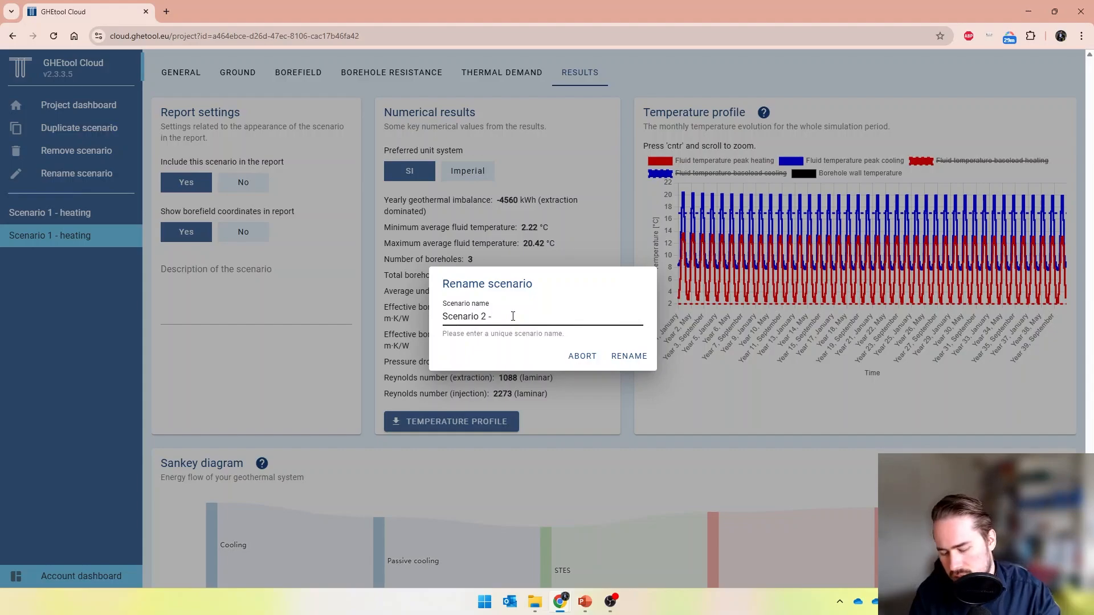
pyautogui.write('passive cooling')
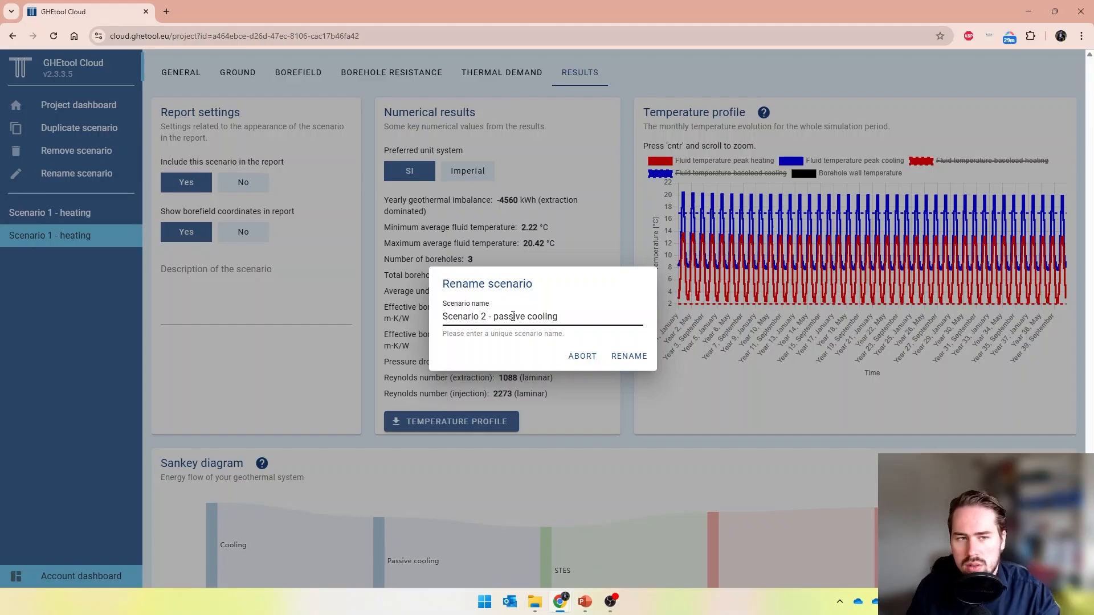
pyautogui.click(633, 357)
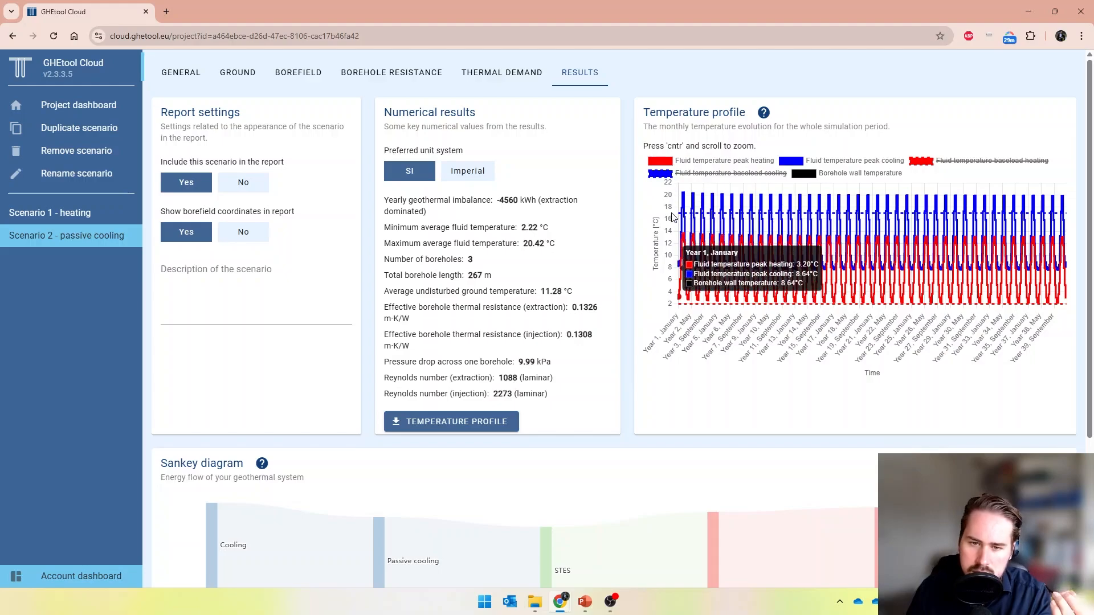
# Set the simulation aim of Scenario 2 to calculate the required depth
pyautogui.click(181, 73)
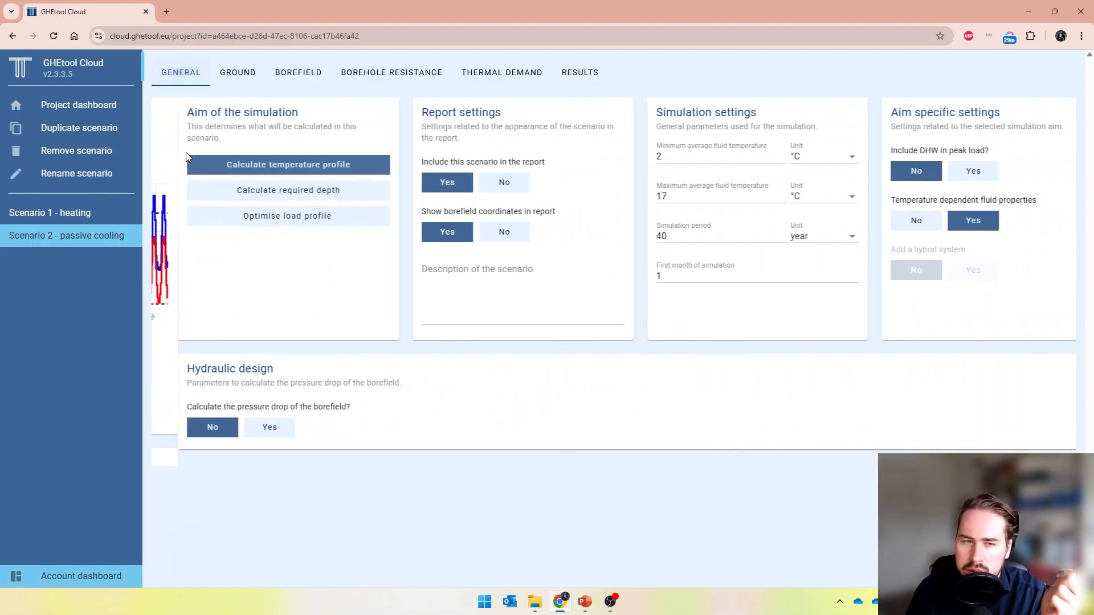
pyautogui.click(200, 192)
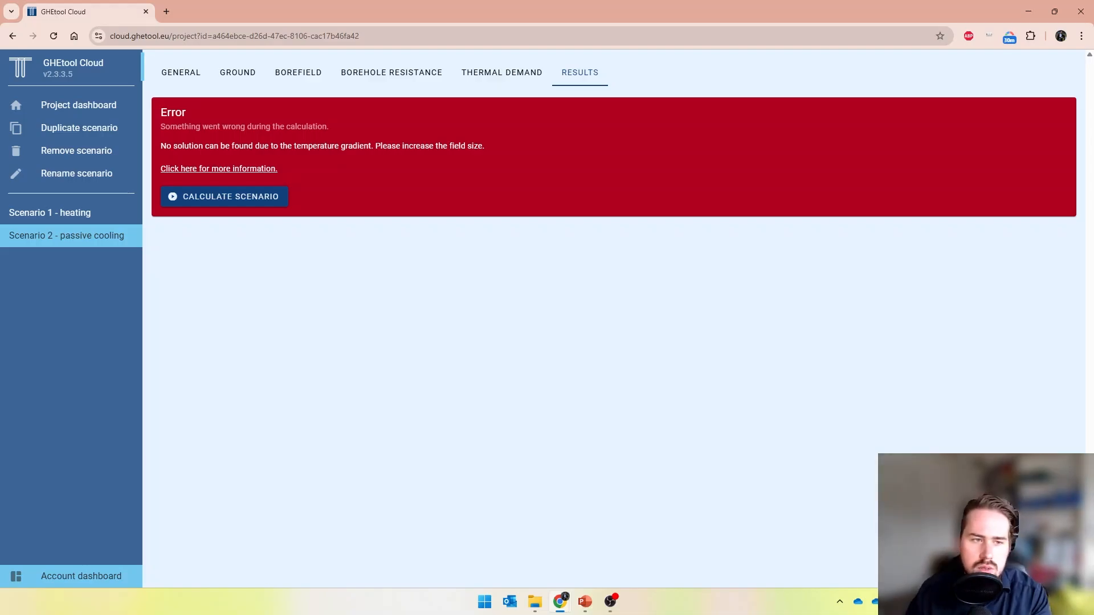
# In Scenario 2, set the number of boreholes in the width direction to 4
pyautogui.click(85, 212)
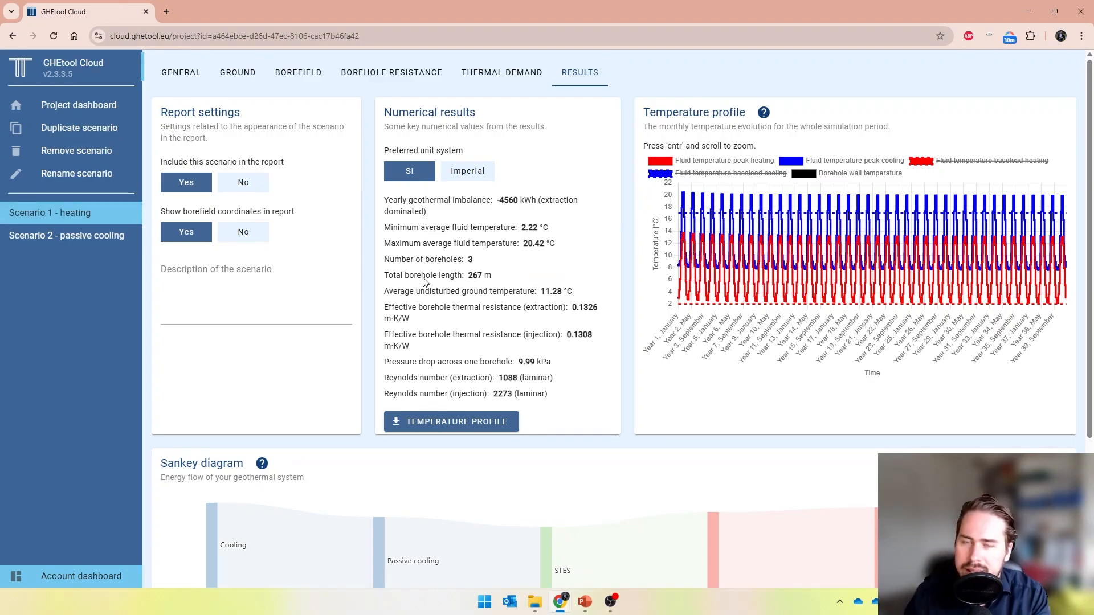
pyautogui.click(91, 235)
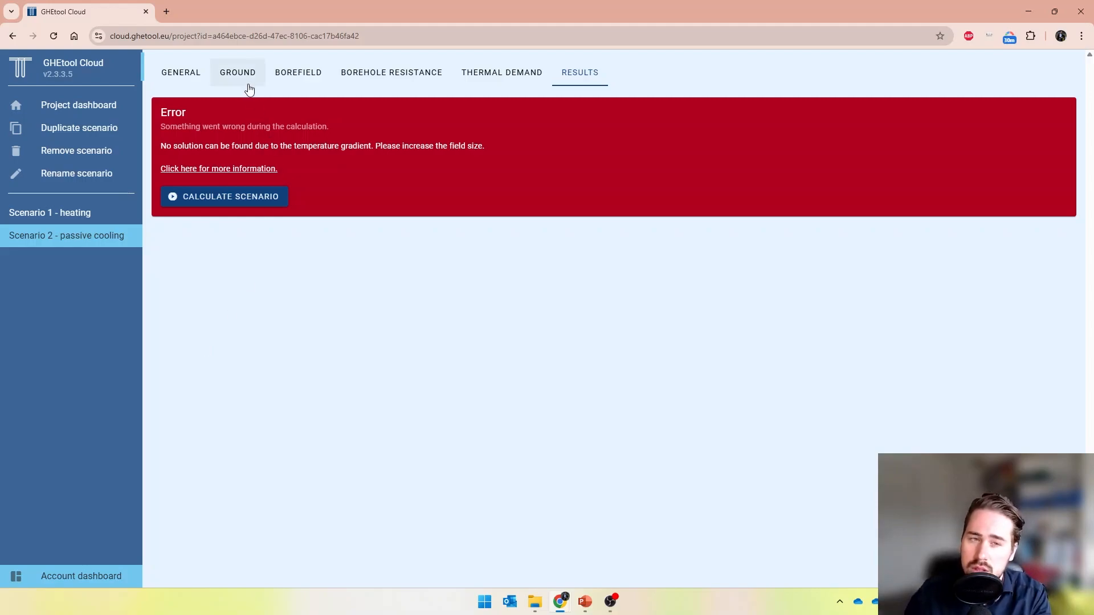
pyautogui.click(282, 78)
pyautogui.click(195, 301)
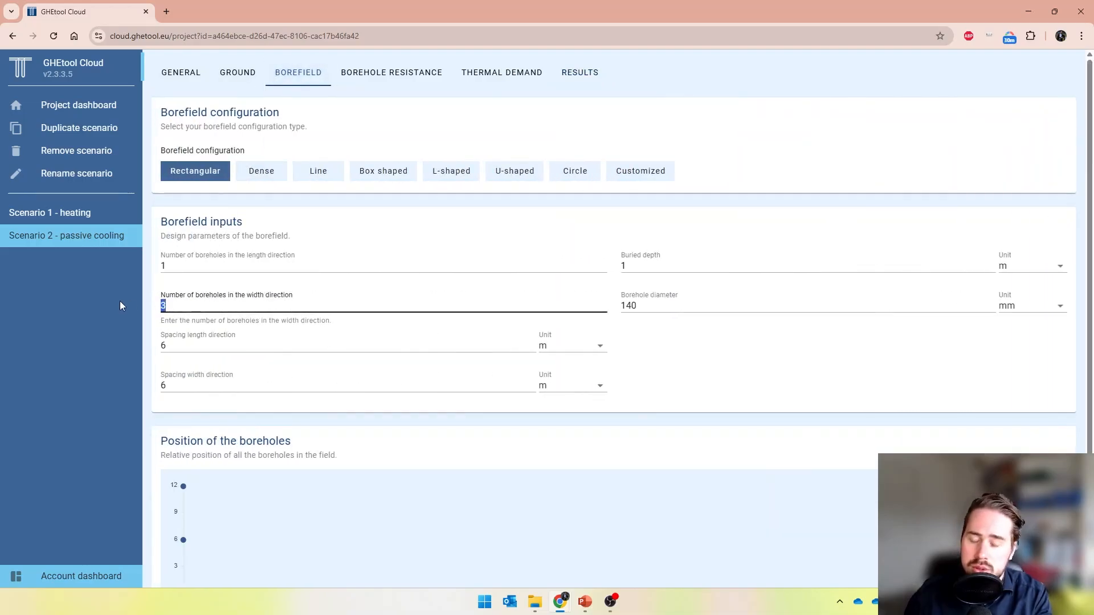
pyautogui.press('BackSpace')
pyautogui.write('4')
pyautogui.scroll(-3, 490, 368)
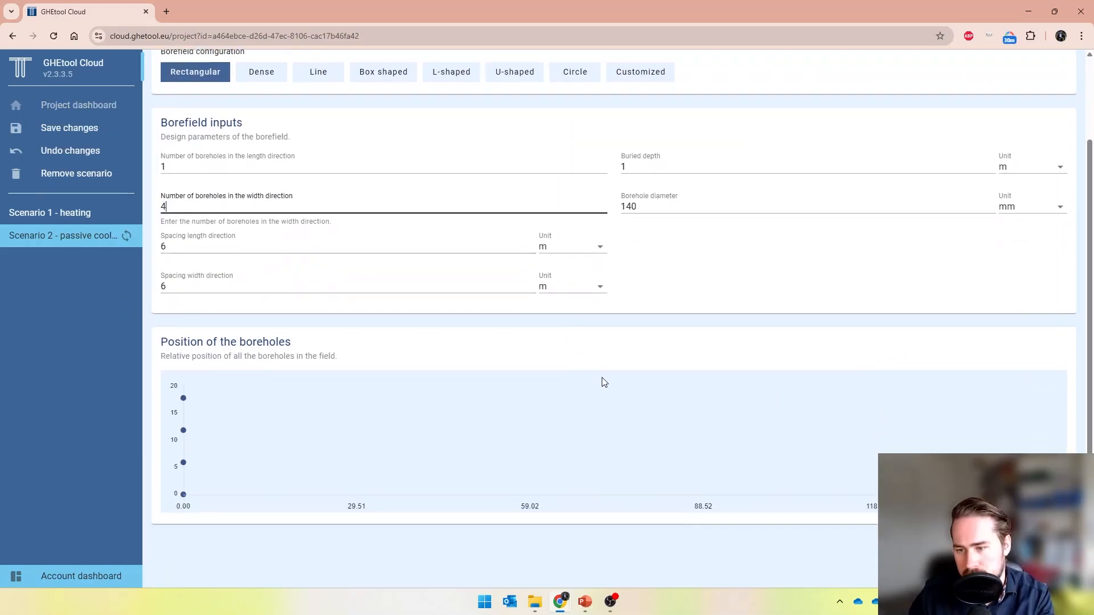
pyautogui.click(842, 392)
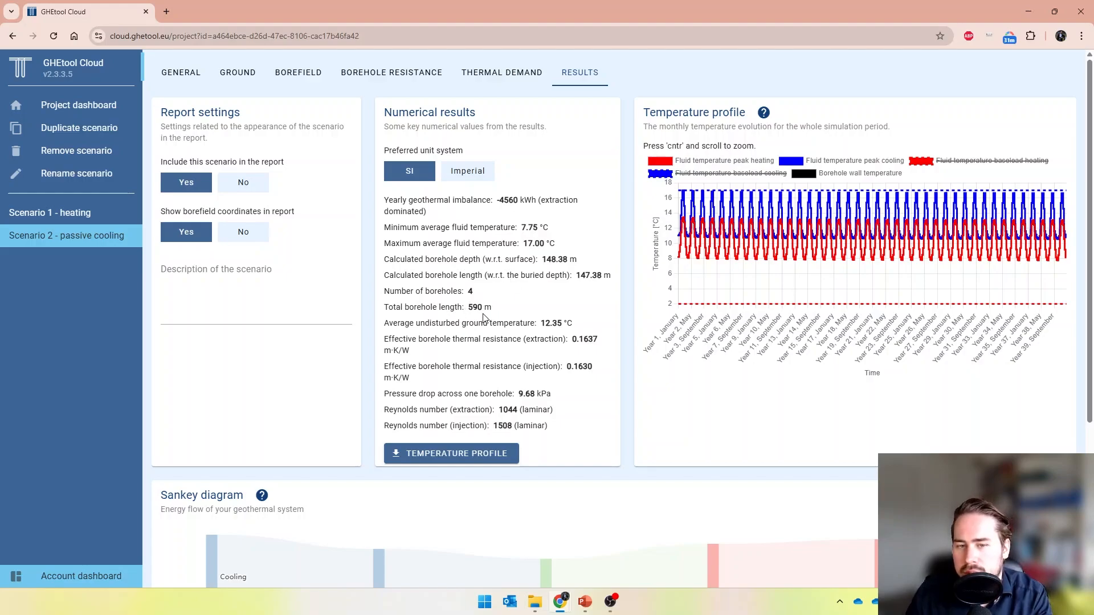
# Compare the numerical results and temperature profiles of Scenario 1 and Scenario 2
pyautogui.click(80, 216)
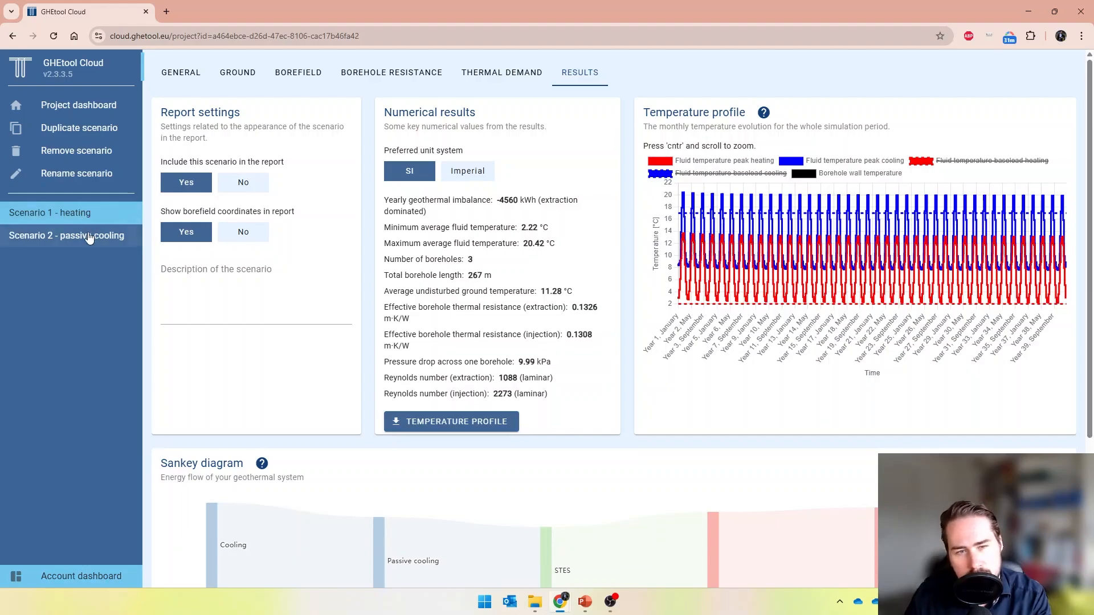
pyautogui.click(85, 236)
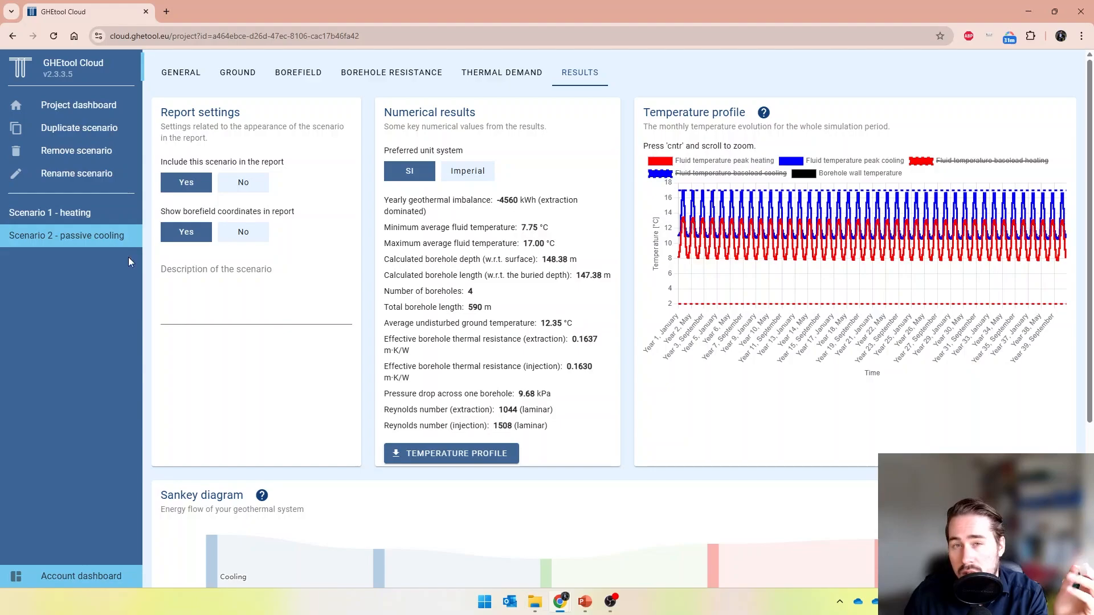
pyautogui.click(53, 218)
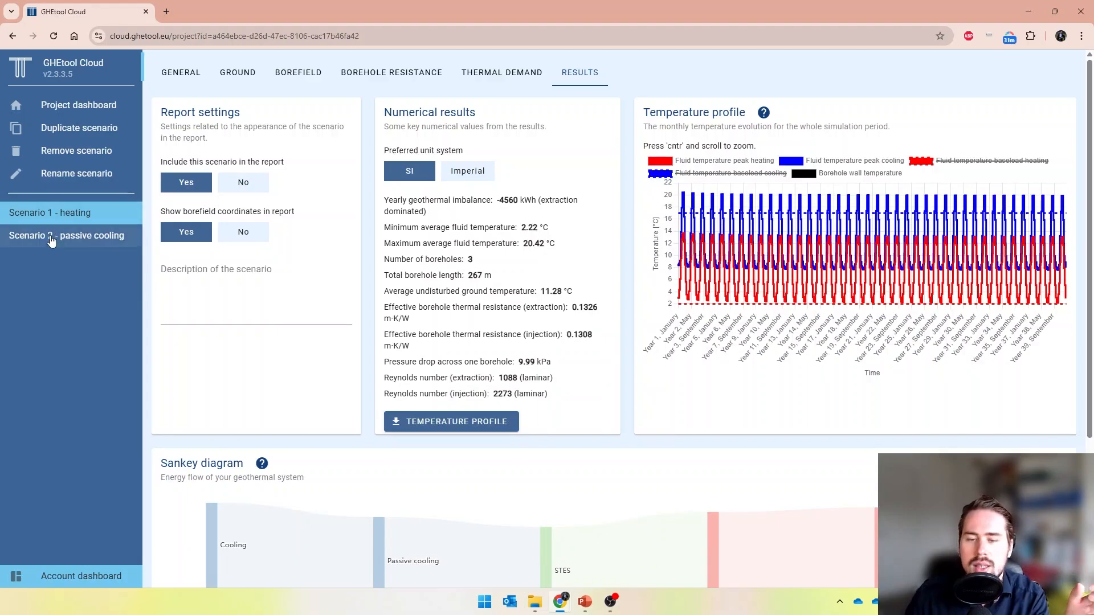
pyautogui.click(51, 240)
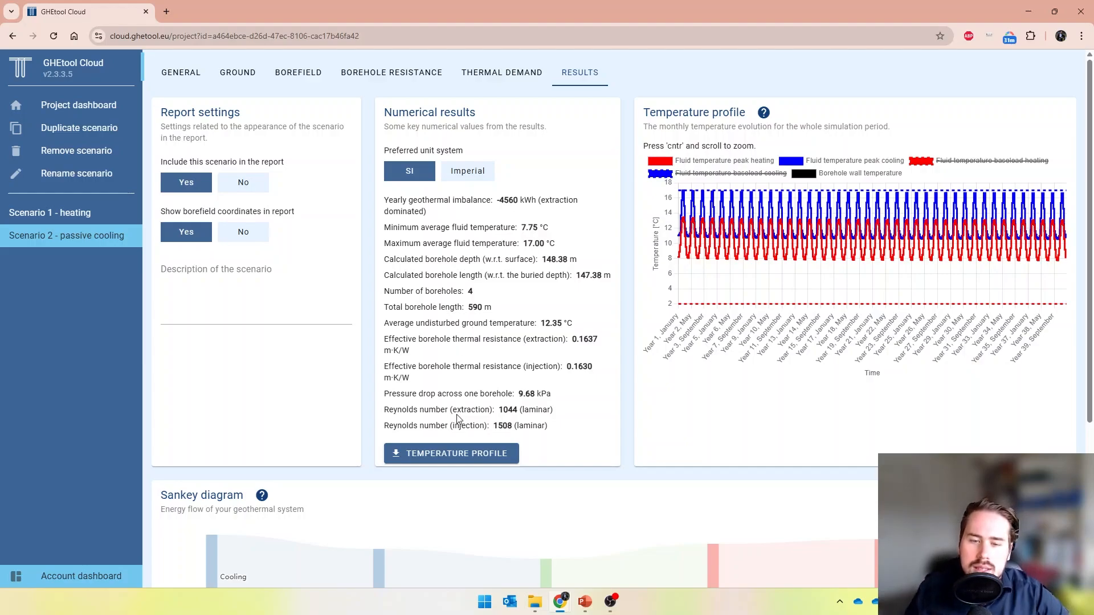
pyautogui.click(98, 215)
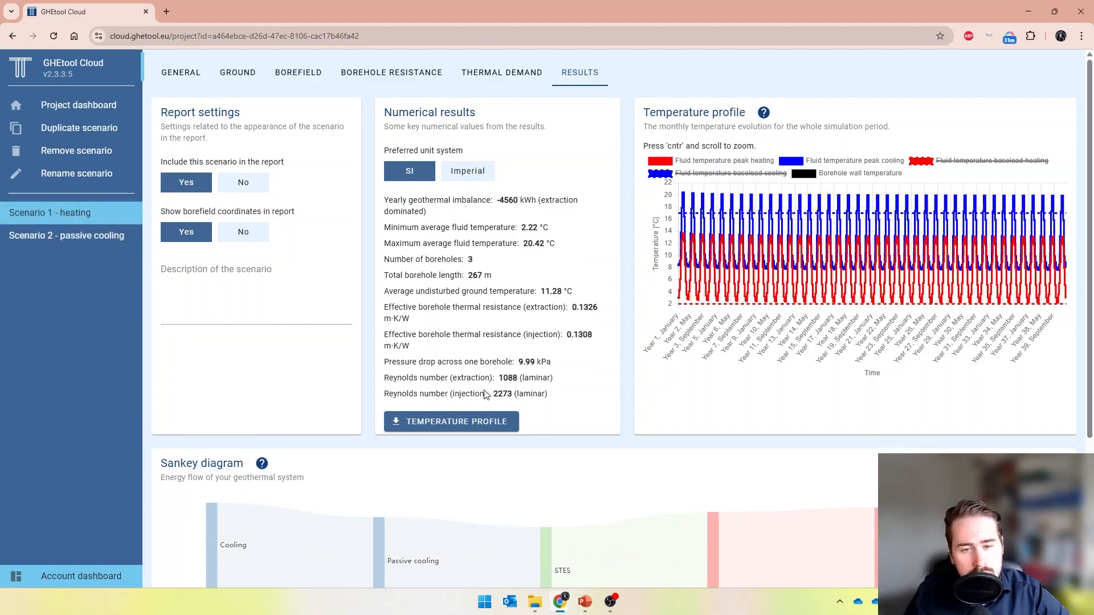
pyautogui.click(114, 235)
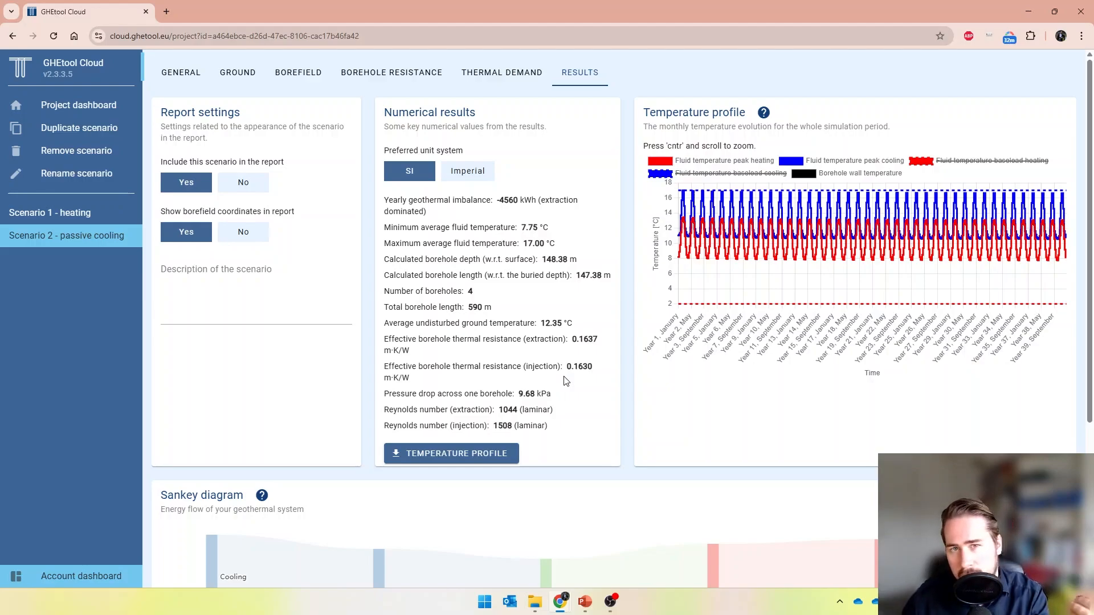
# Duplicate Scenario 2 and rename the copy to "Scenario 3 - passive cooling (series)"
pyautogui.click(94, 130)
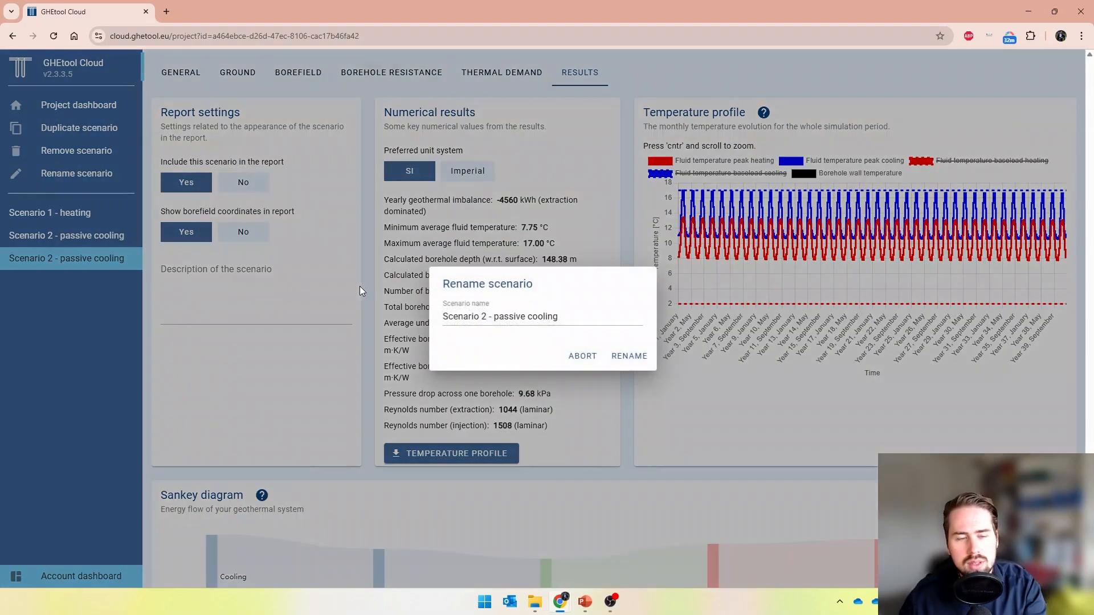
pyautogui.click(484, 316)
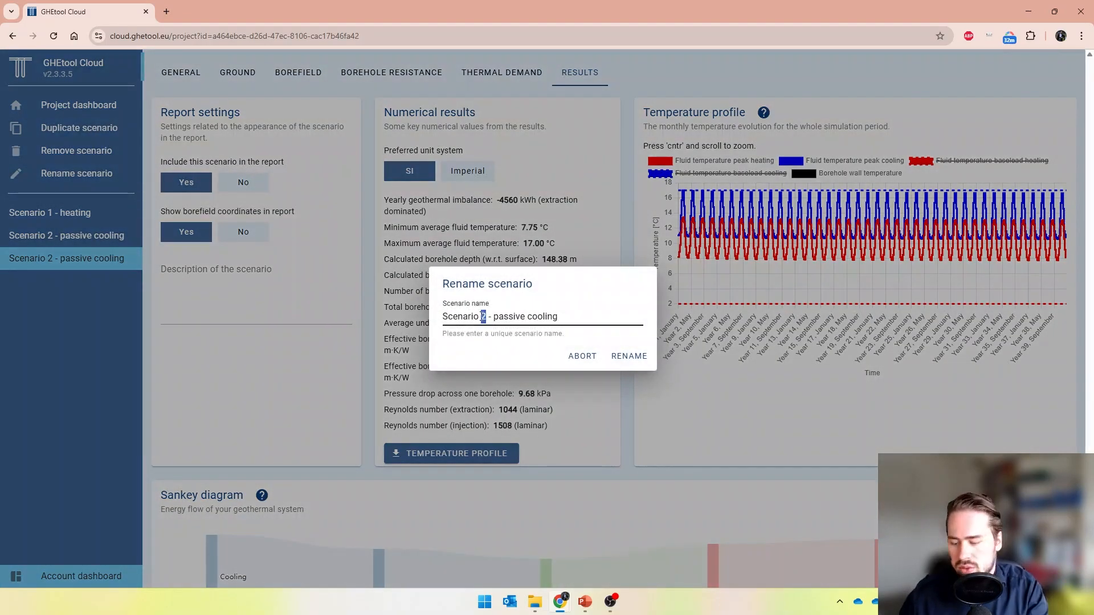
pyautogui.press('BackSpace')
pyautogui.write('3 (seroes')
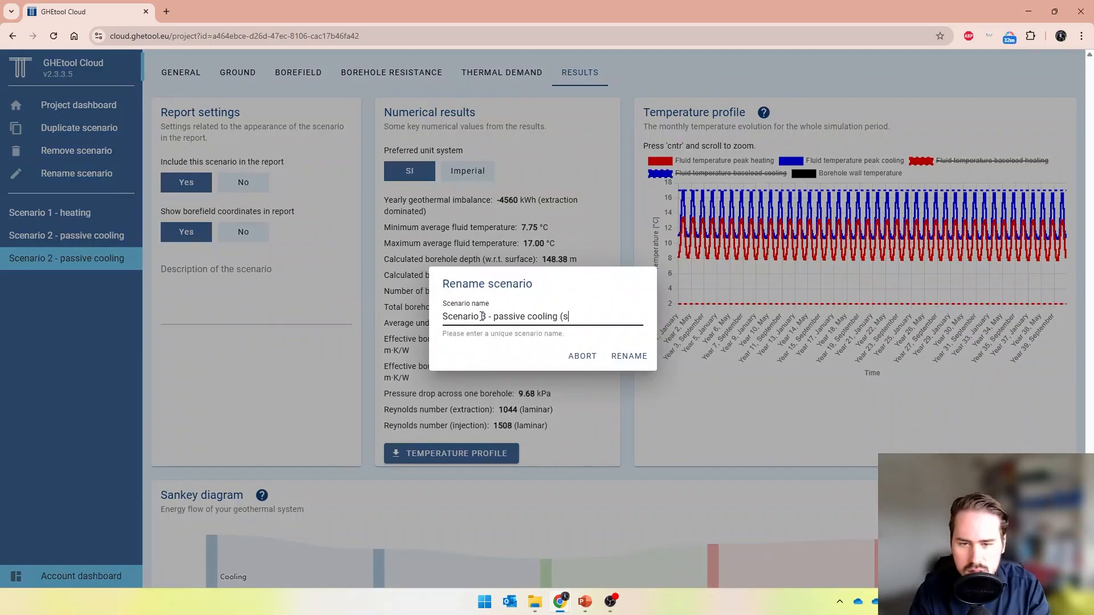
pyautogui.press('BackSpace')
pyautogui.write('ies)')
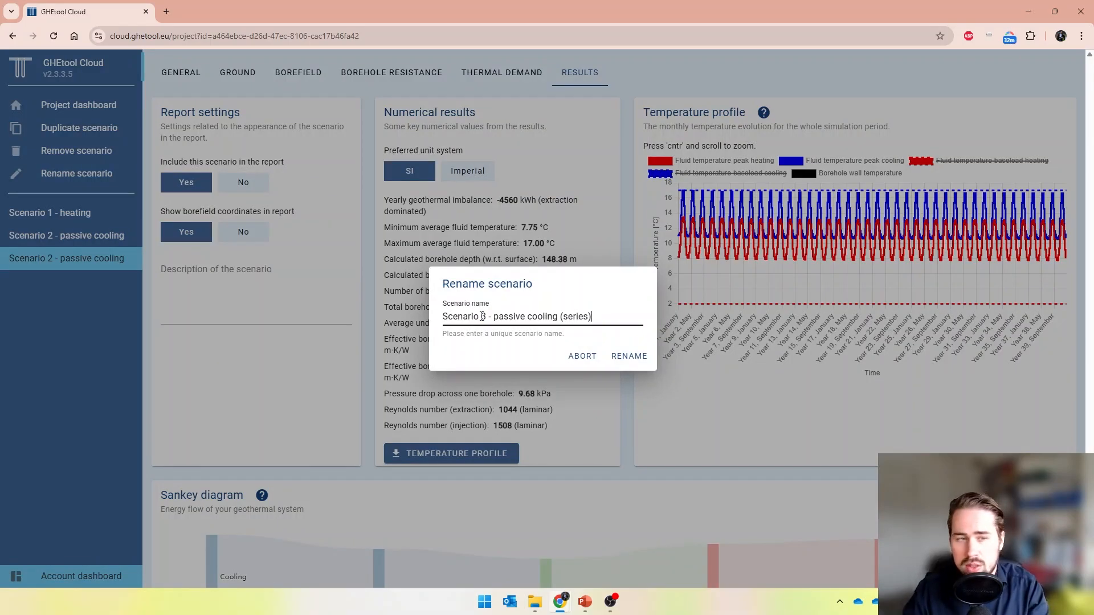
pyautogui.press('Return')
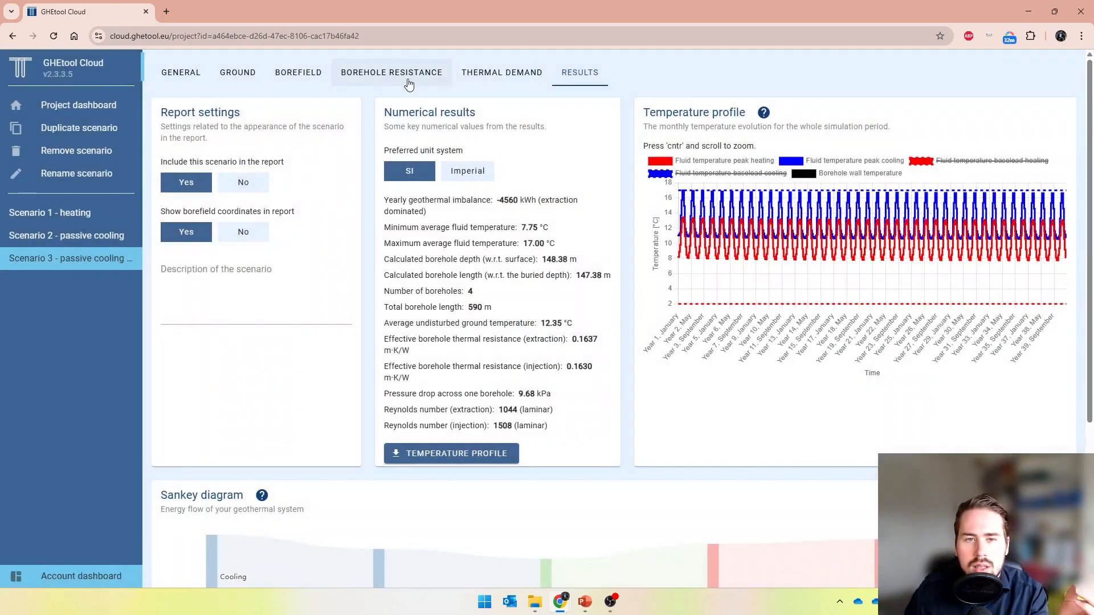
# Set the number of boreholes in series to 2 in Scenario 3's fluid data and save the changes
pyautogui.click(408, 84)
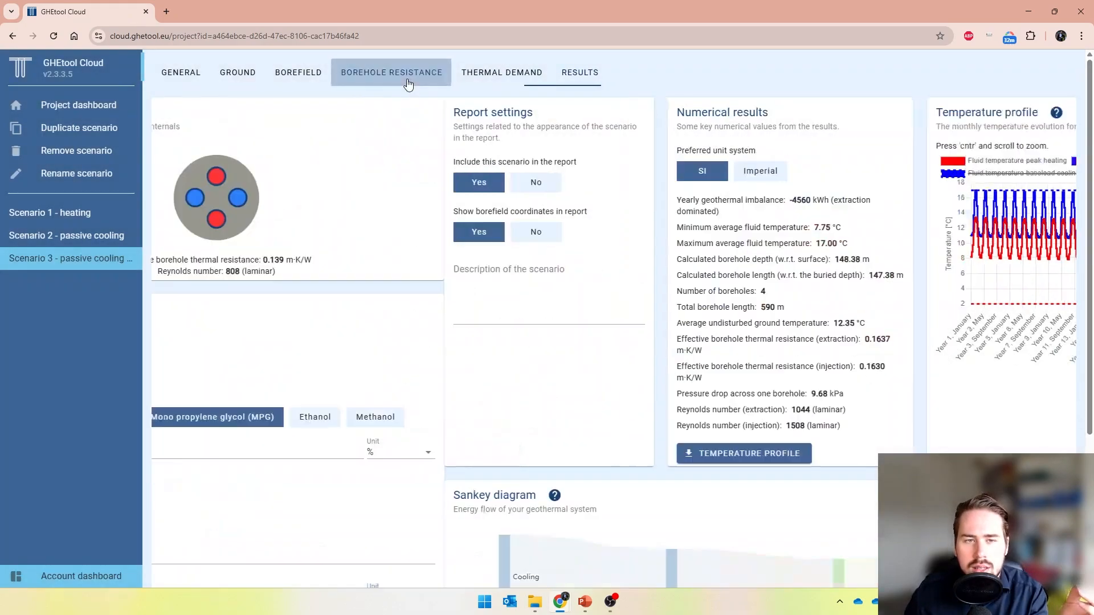
pyautogui.scroll(-1, 582, 333)
pyautogui.scroll(-2, 583, 333)
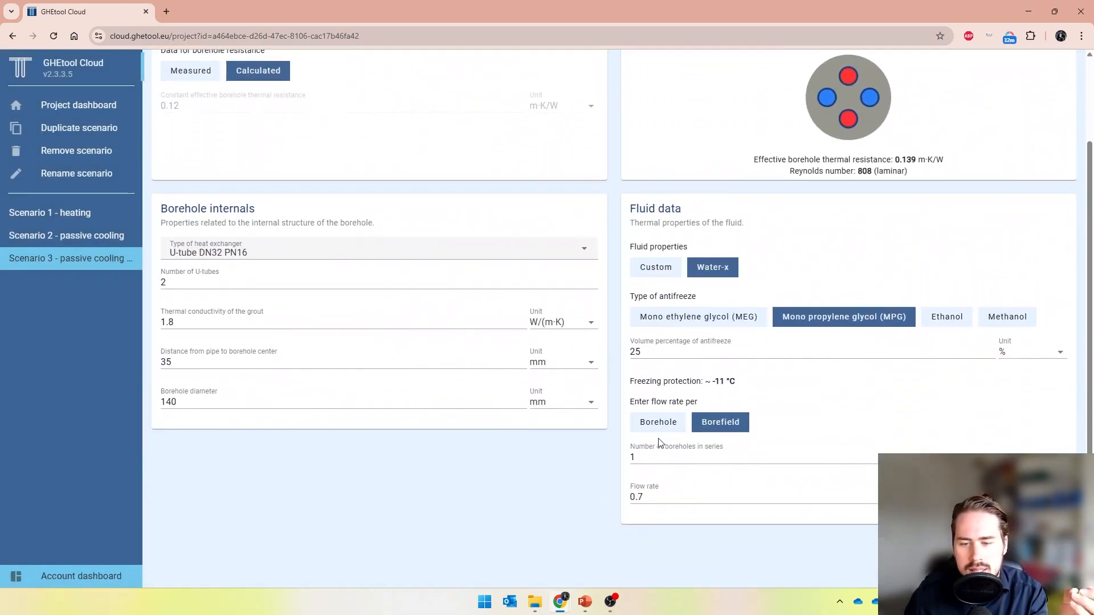
pyautogui.moveTo(659, 456); pyautogui.dragTo(506, 419)
pyautogui.write('2')
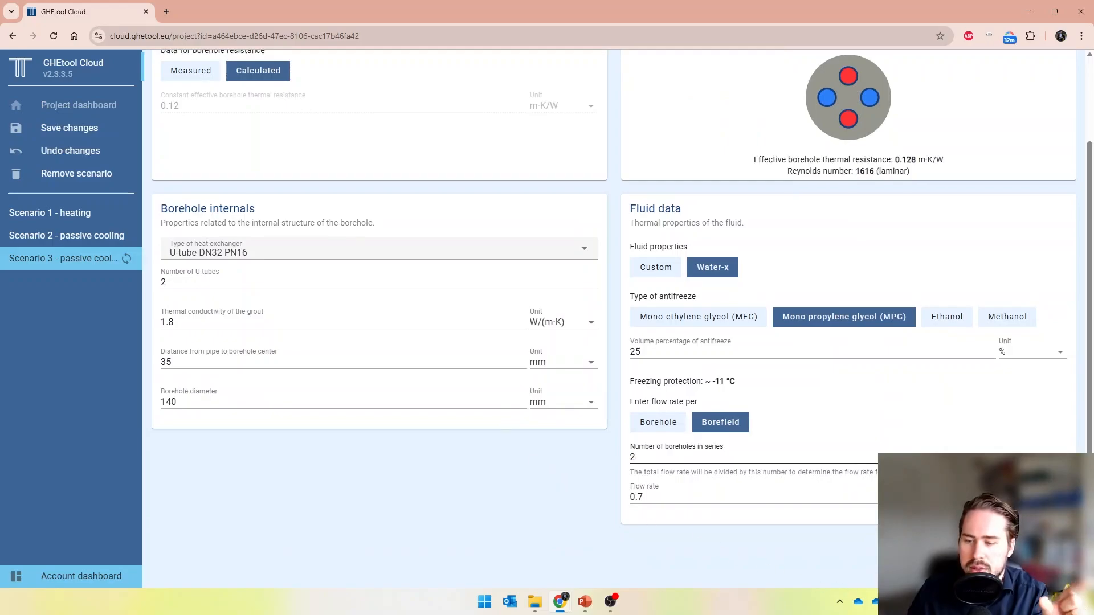
pyautogui.hotkey('ctrl', 's')
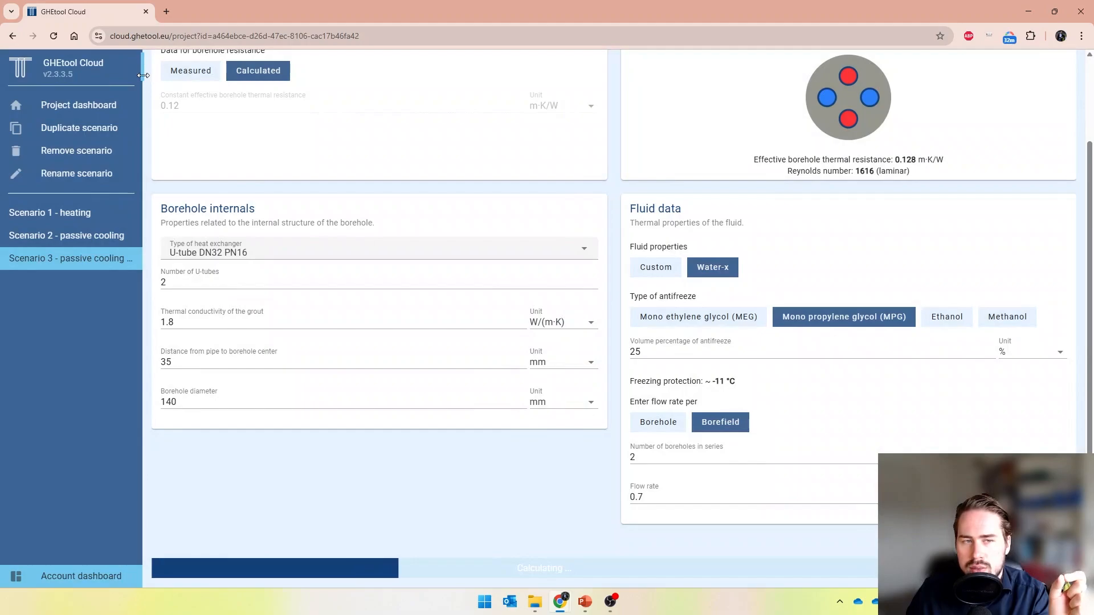
# Compare the results of Scenario 2 and Scenario 3 side by side
pyautogui.moveTo(143, 75); pyautogui.dragTo(165, 77)
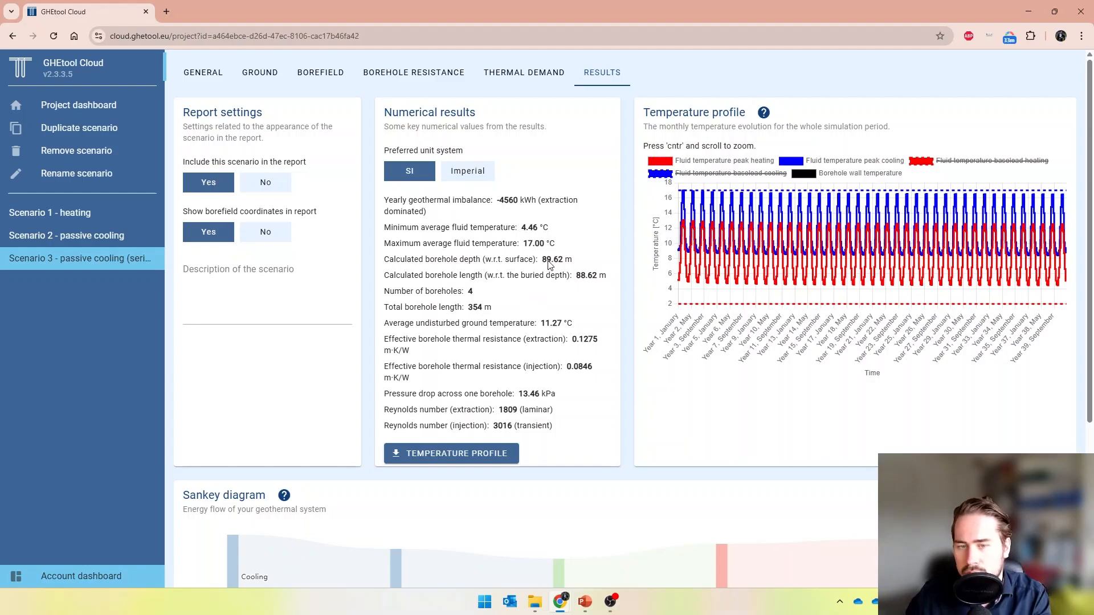
pyautogui.click(46, 236)
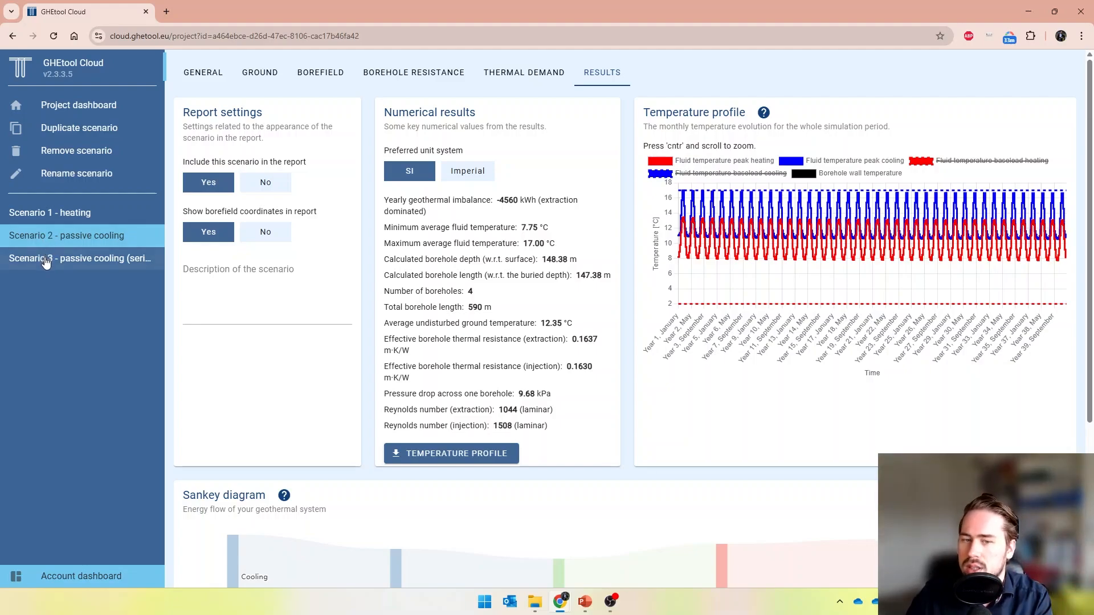
pyautogui.click(47, 259)
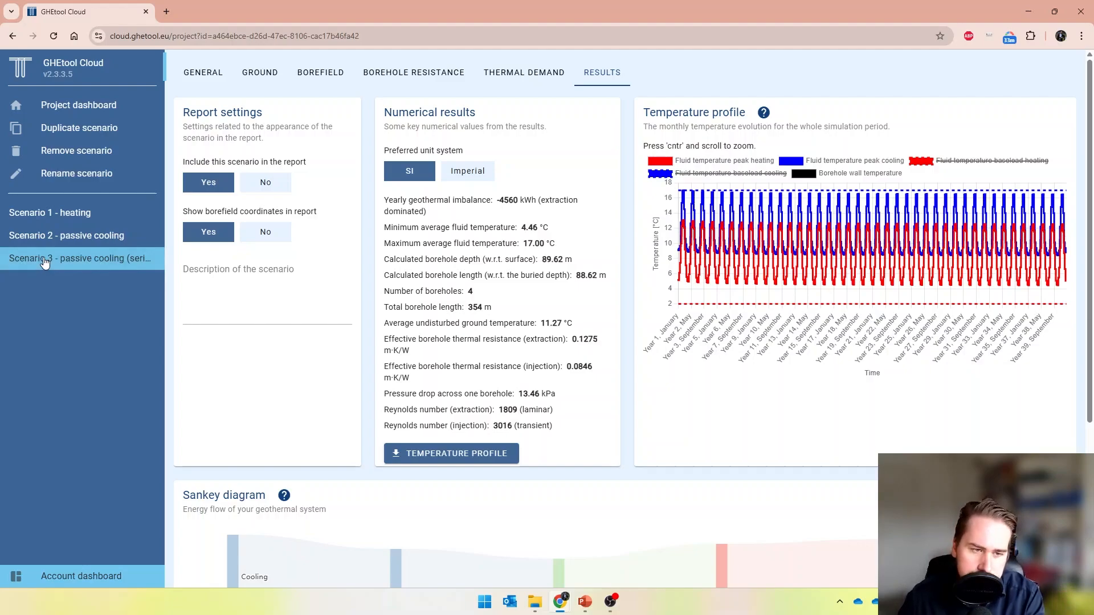
pyautogui.click(69, 235)
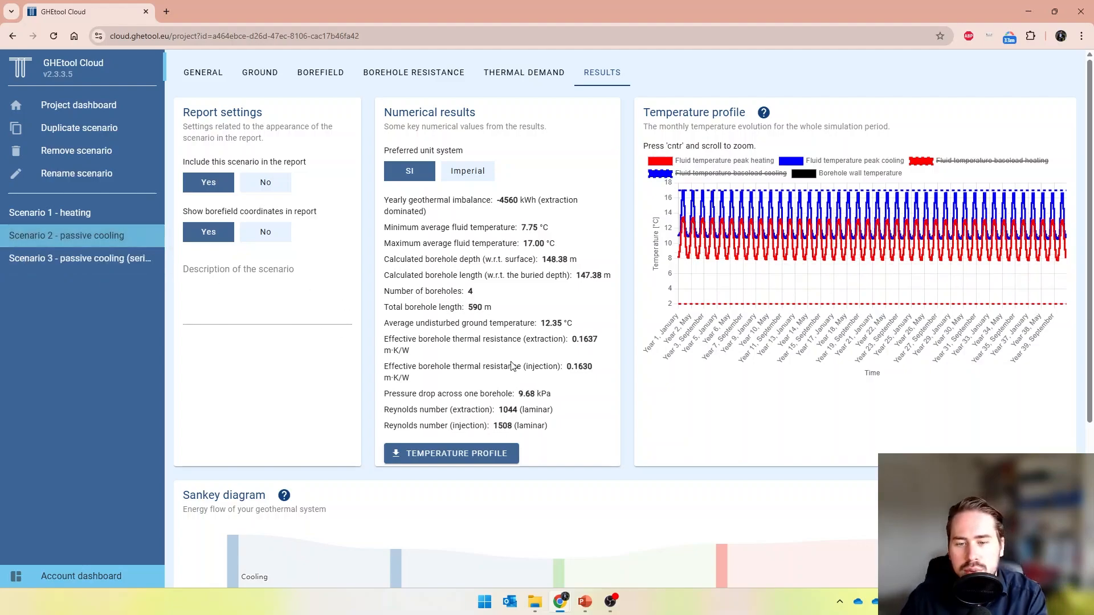
pyautogui.click(142, 265)
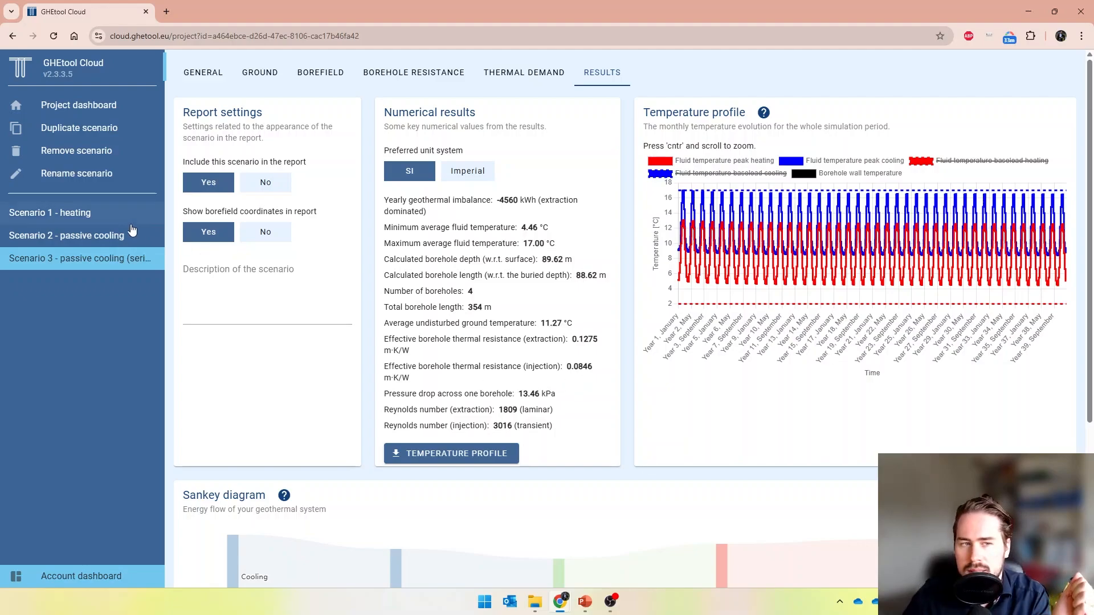
# Duplicate Scenario 1 and rename the copy to "Scenario 4 - active cooling"
pyautogui.click(85, 215)
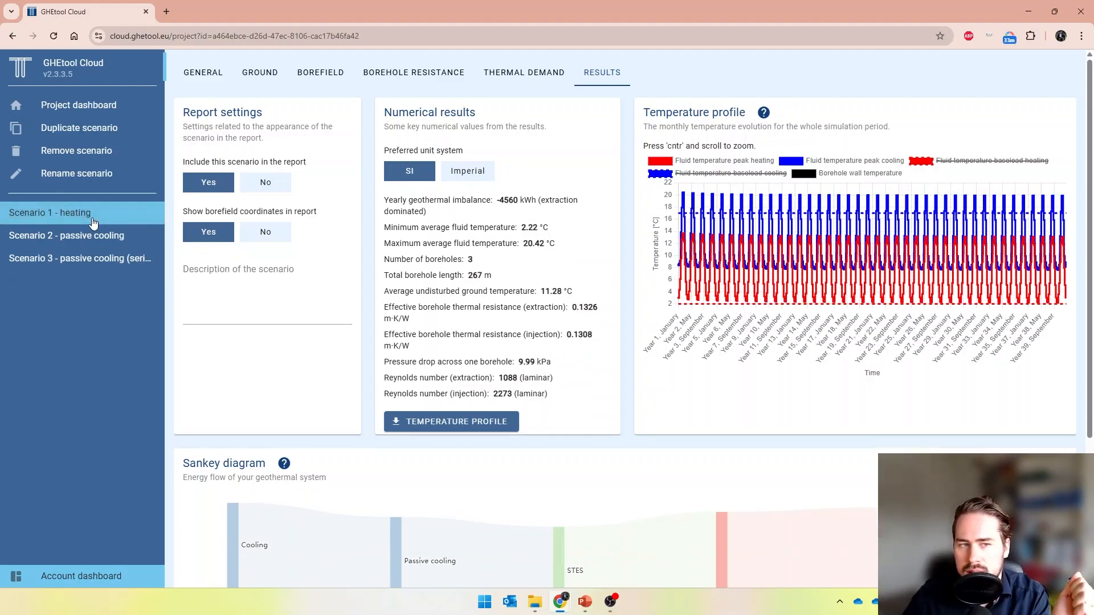
pyautogui.click(93, 130)
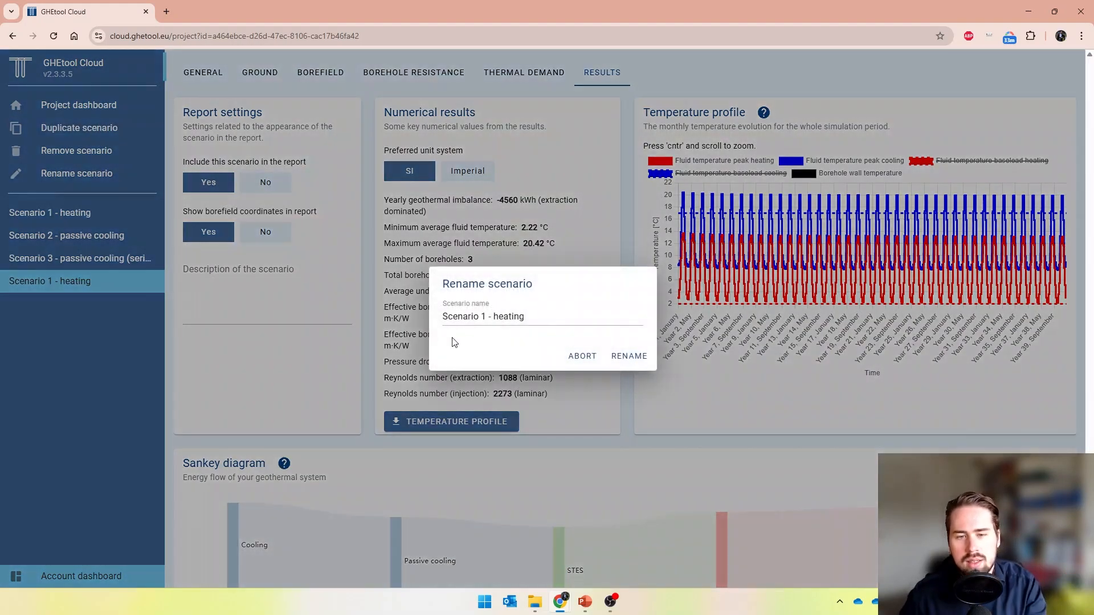
pyautogui.doubleClick(483, 317)
pyautogui.write('4')
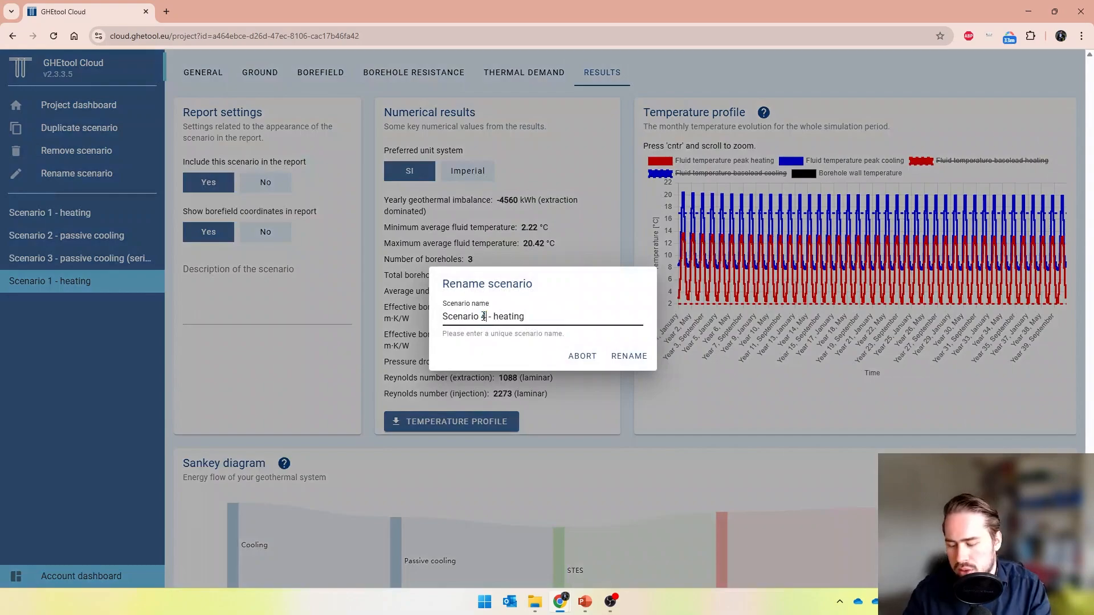
pyautogui.press('BackSpace')
pyautogui.press('BackSpace')
pyautogui.press('BackSpace')
pyautogui.press('BackSpace')
pyautogui.press('BackSpace')
pyautogui.press('BackSpace')
pyautogui.press('BackSpace')
pyautogui.write('a')
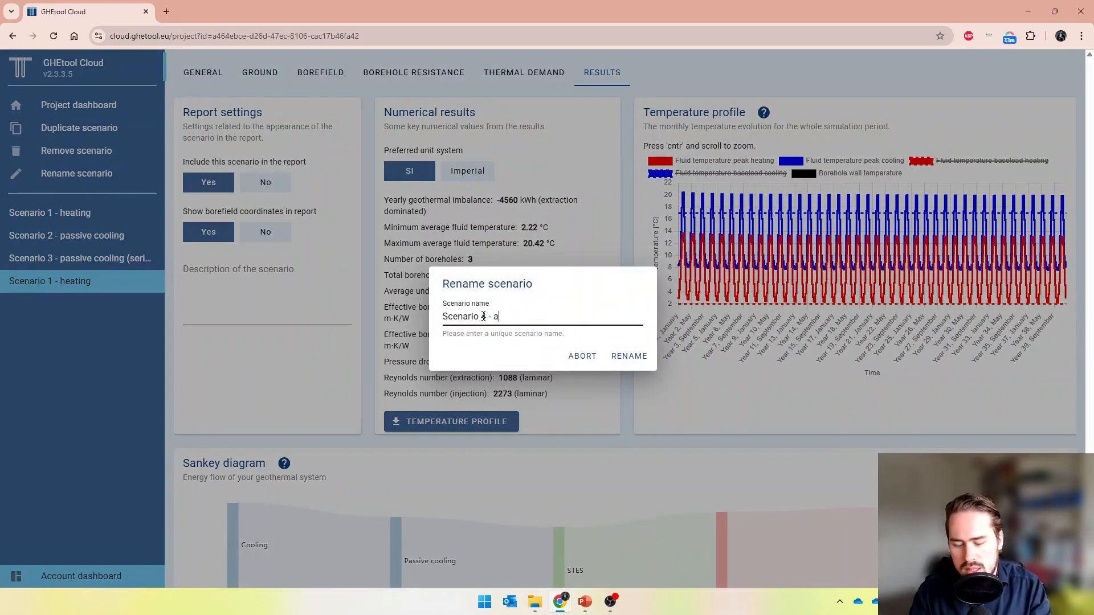
pyautogui.write('ctive cooling')
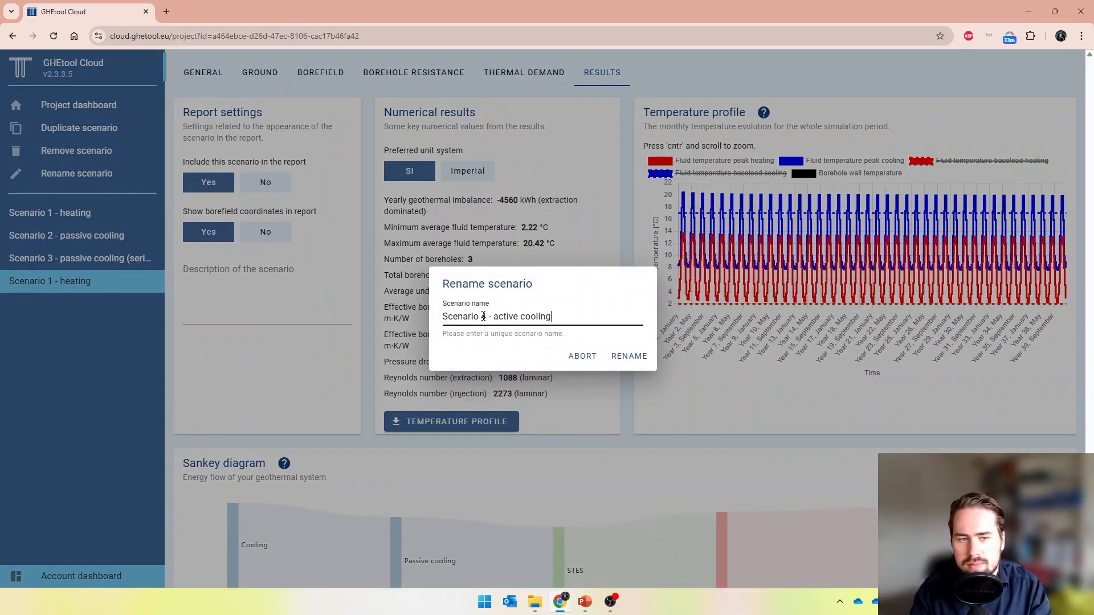
pyautogui.press('Return')
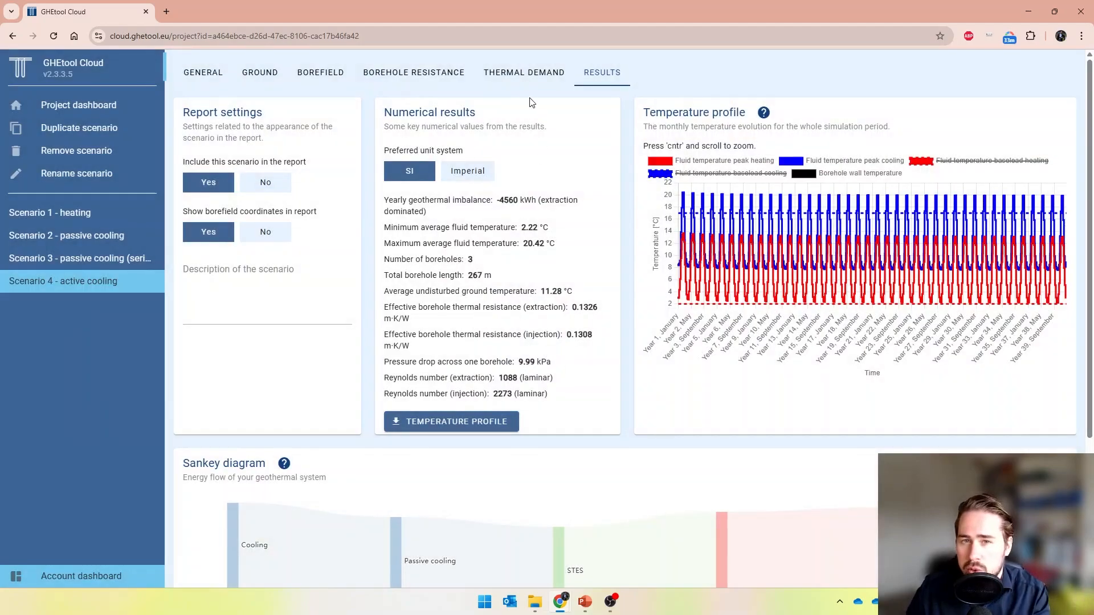
# Set the heat pump's SEER to 6 in Scenario 4's thermal demand data
pyautogui.click(538, 77)
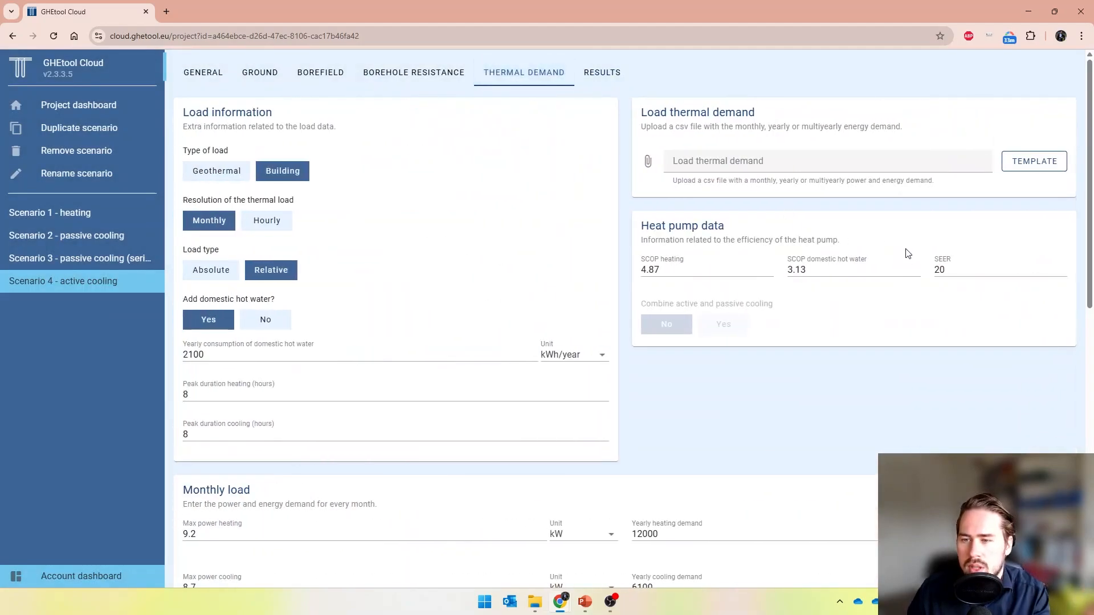
pyautogui.doubleClick(937, 267)
pyautogui.write('6')
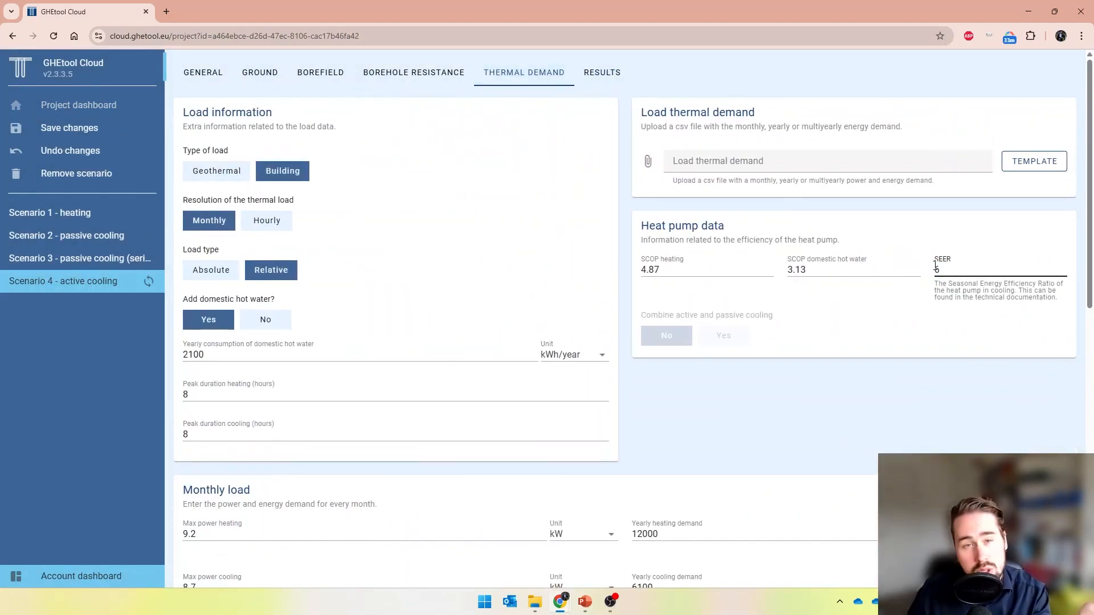
# Set the maximum average fluid temperature to 25 °C and change the simulation aim to calculate the required depth
pyautogui.click(222, 88)
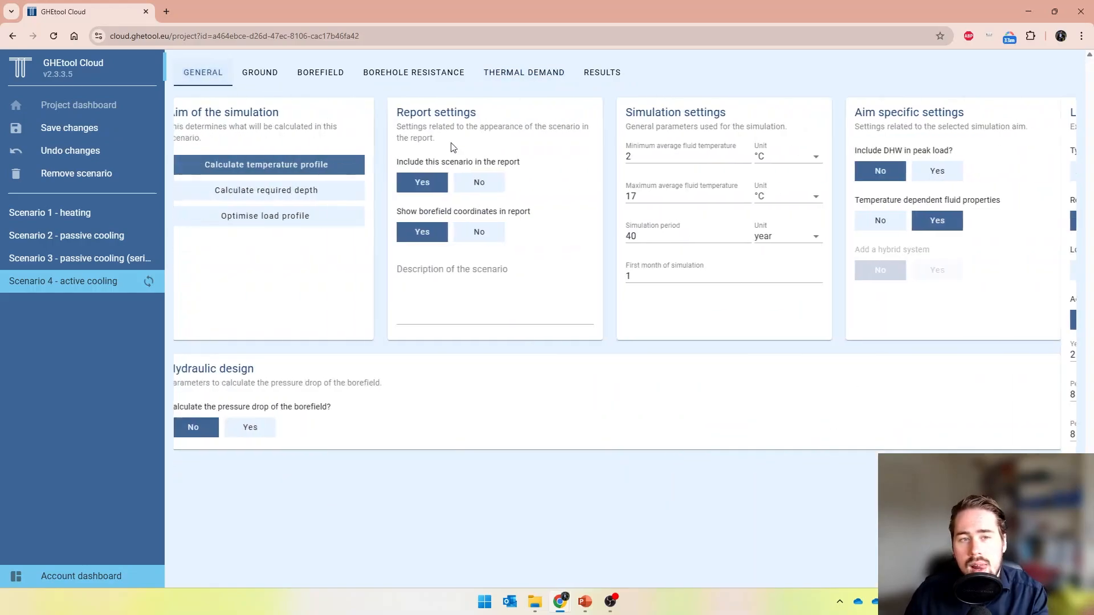
pyautogui.doubleClick(710, 212)
pyautogui.write('25')
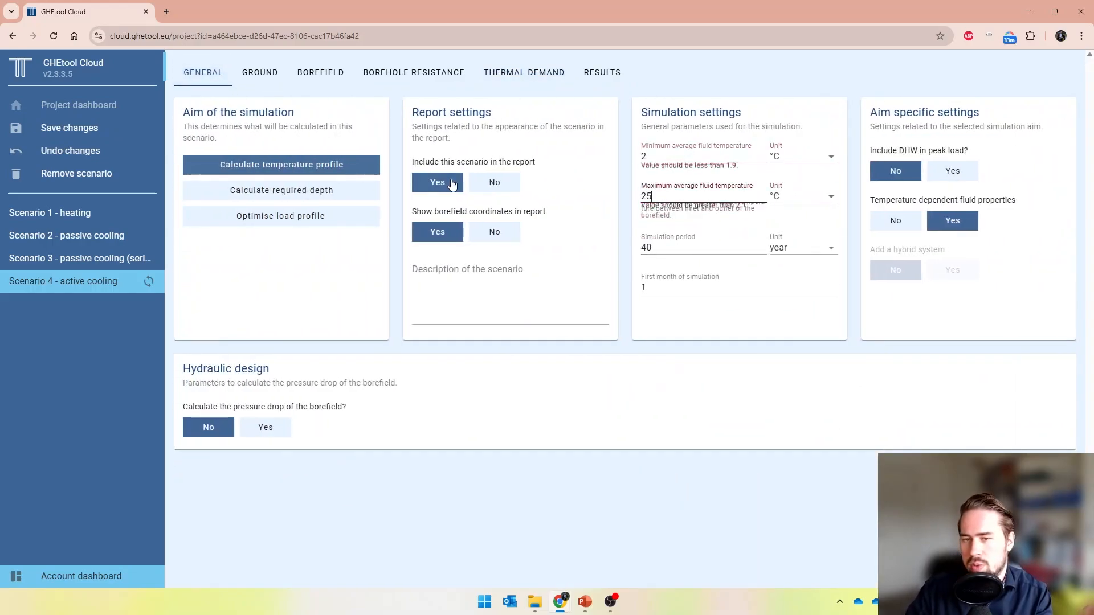
pyautogui.click(330, 190)
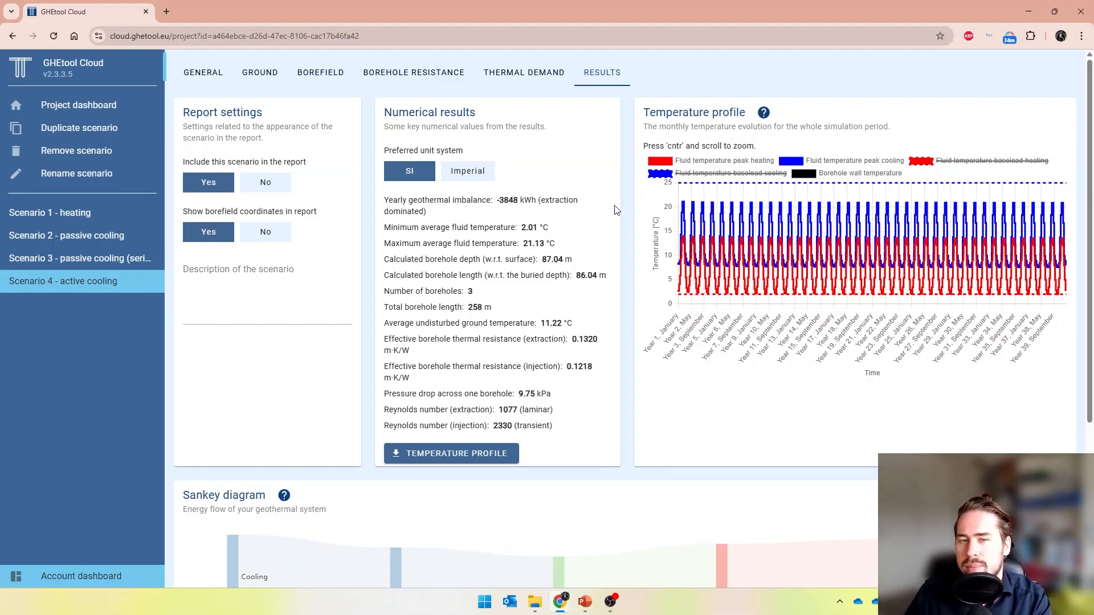
# Compare the results of Scenario 1 and Scenario 4
pyautogui.click(90, 220)
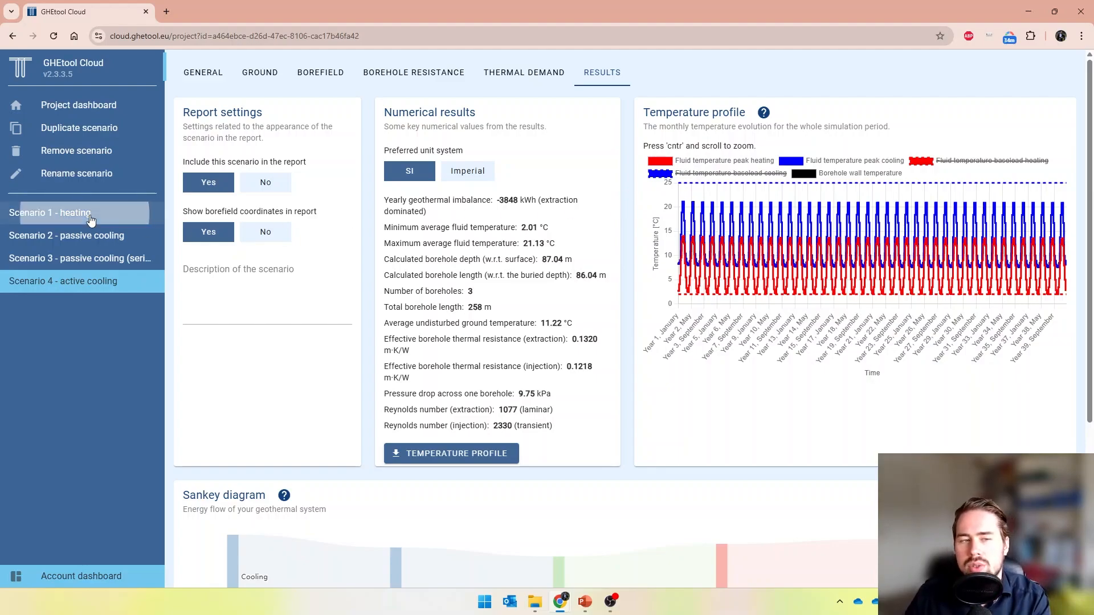
pyautogui.click(89, 283)
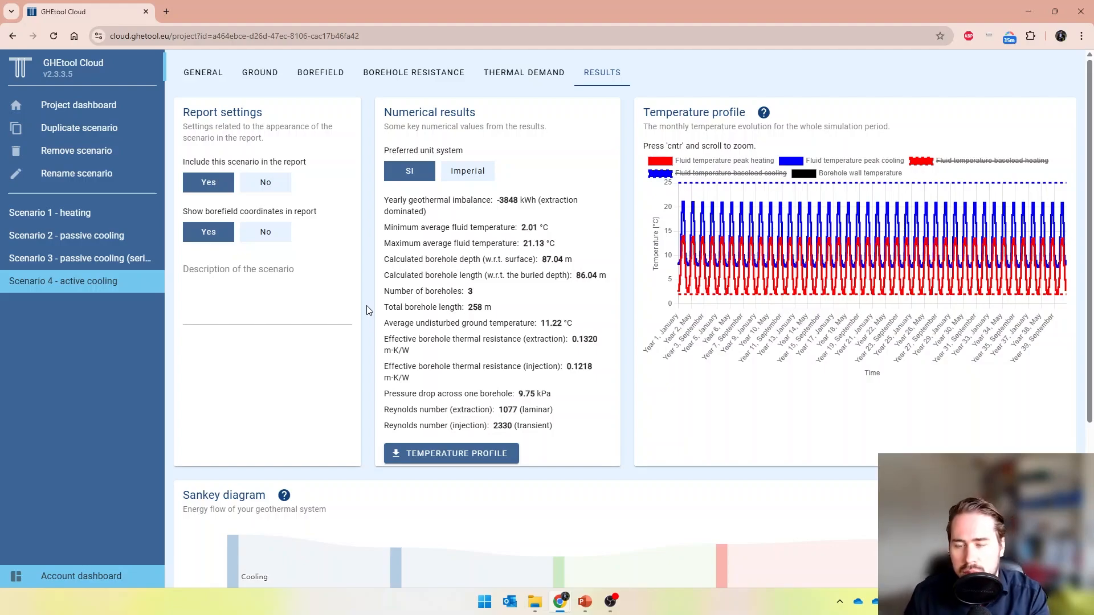
# Duplicate Scenario 1 and rename the copy to "Scenario 5 - on/off"
pyautogui.click(103, 222)
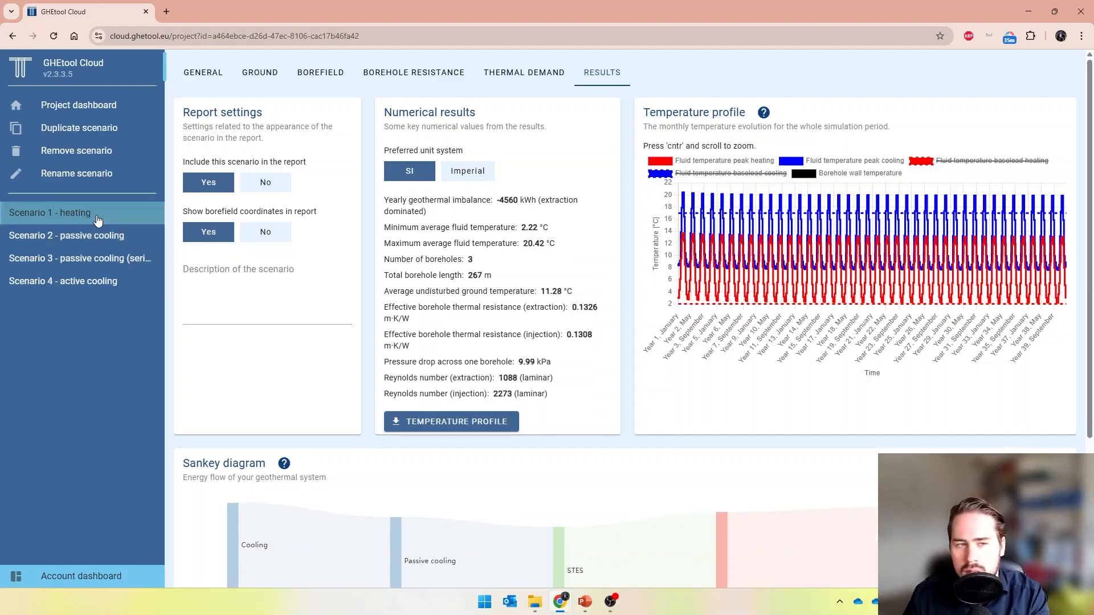
pyautogui.click(109, 128)
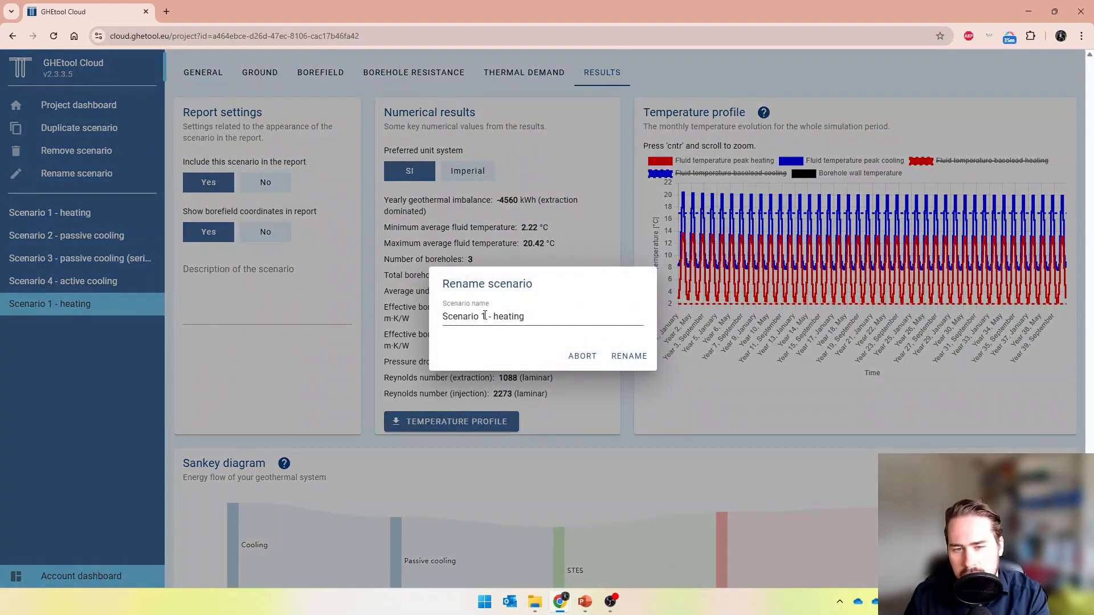
pyautogui.doubleClick(485, 316)
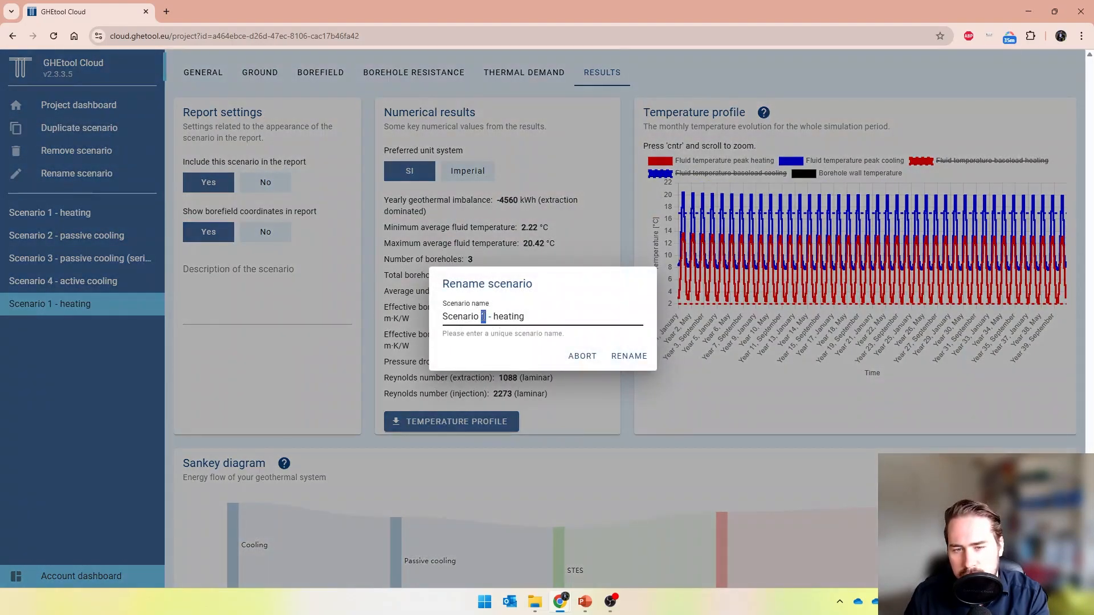
pyautogui.write('5')
pyautogui.press('BackSpace')
pyautogui.press('BackSpace')
pyautogui.press('BackSpace')
pyautogui.press('BackSpace')
pyautogui.press('BackSpace')
pyautogui.press('BackSpace')
pyautogui.press('BackSpace')
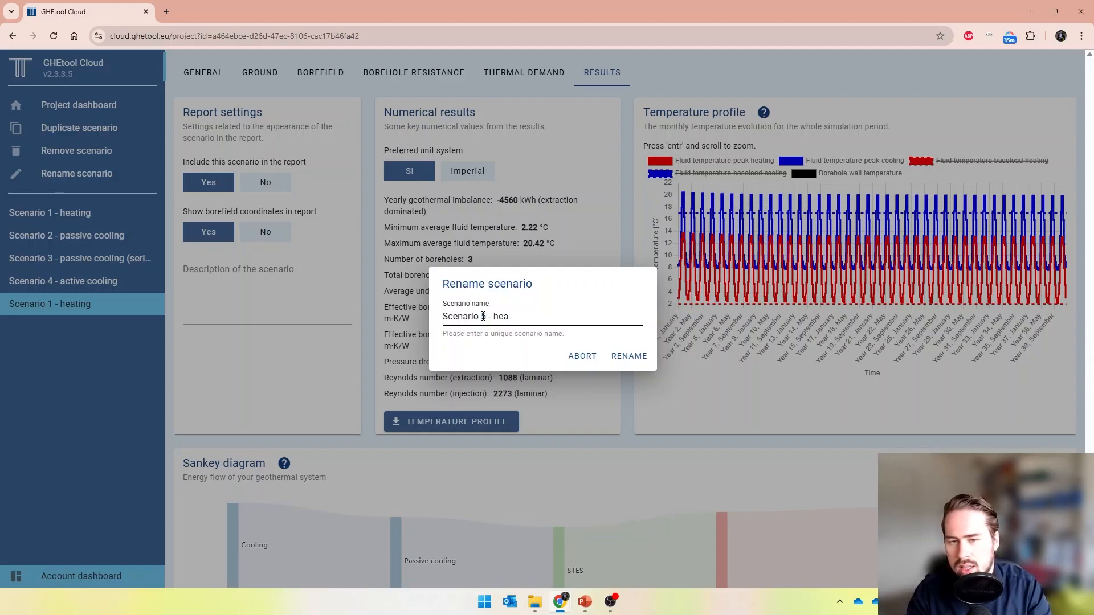
pyautogui.write('on')
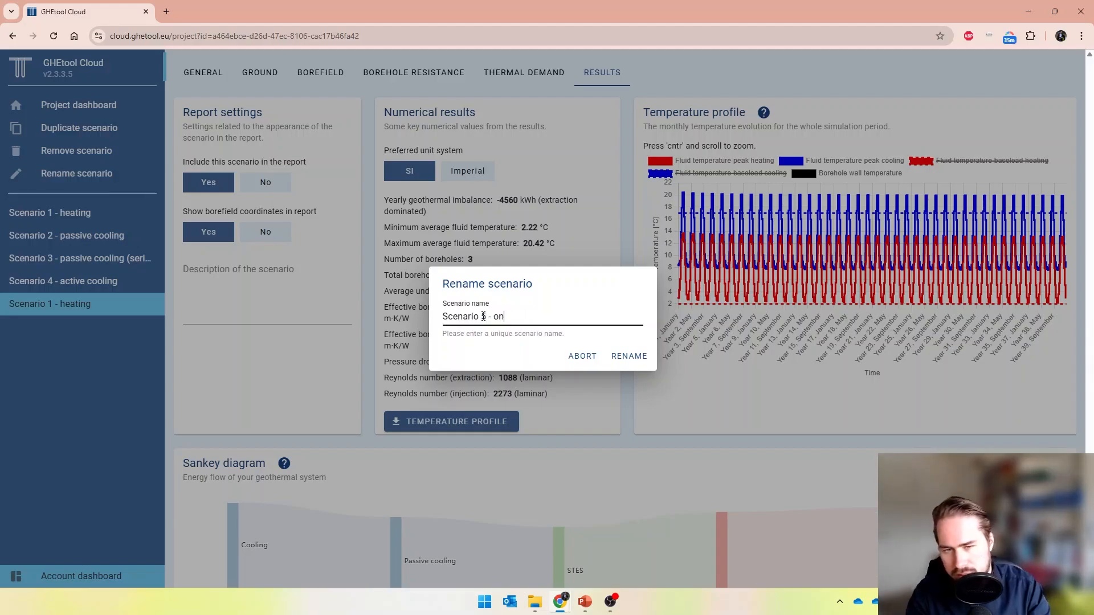
pyautogui.write('/off')
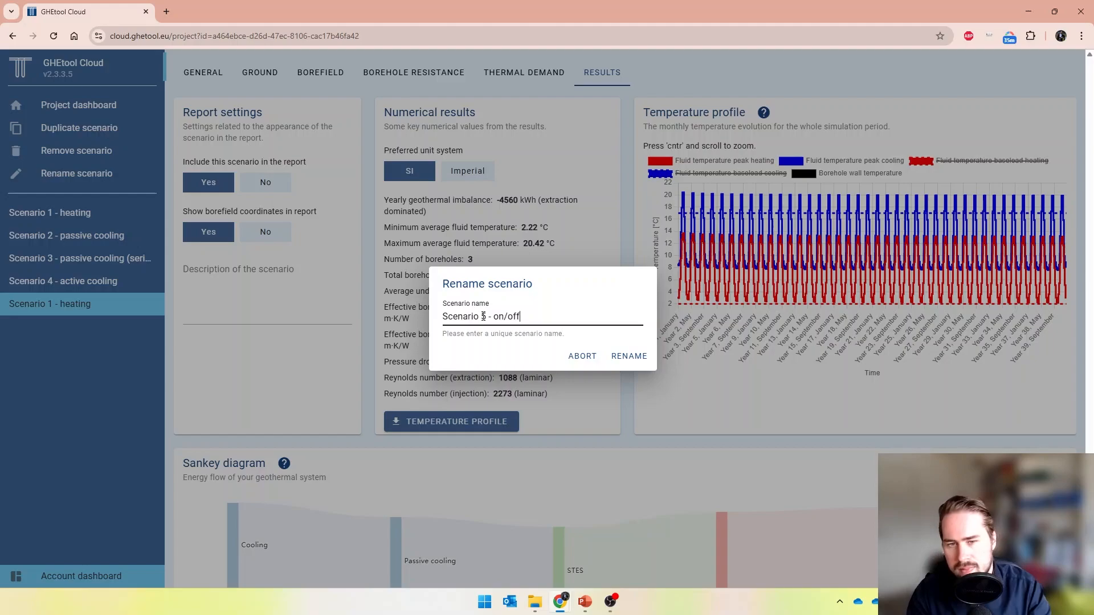
pyautogui.click(644, 355)
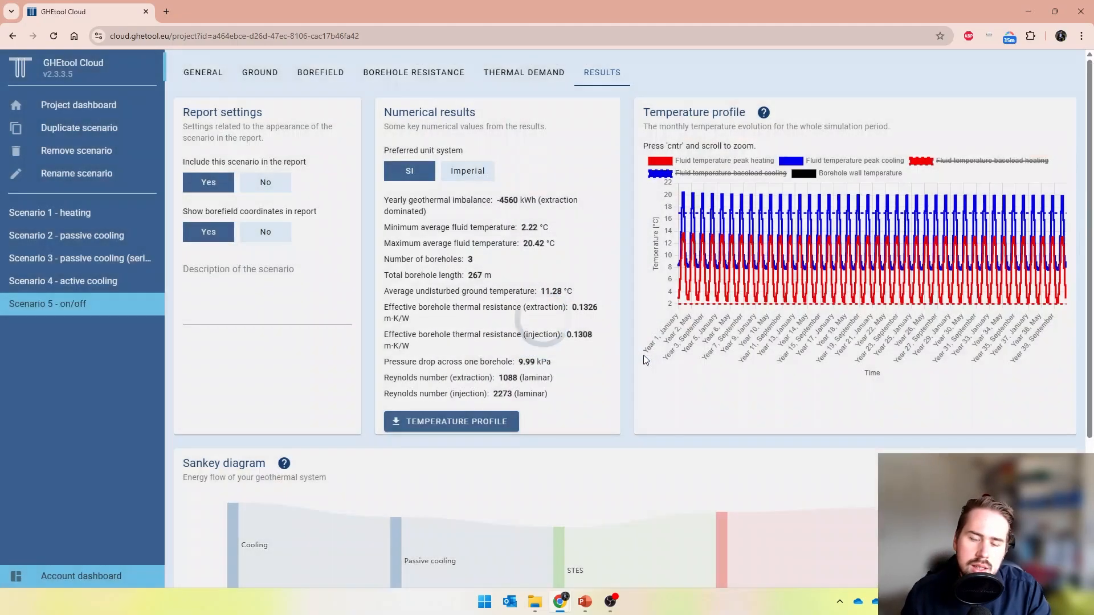
# Set the maximum heating power to 12 kW in Scenario 5's monthly load and save the changes
pyautogui.click(499, 71)
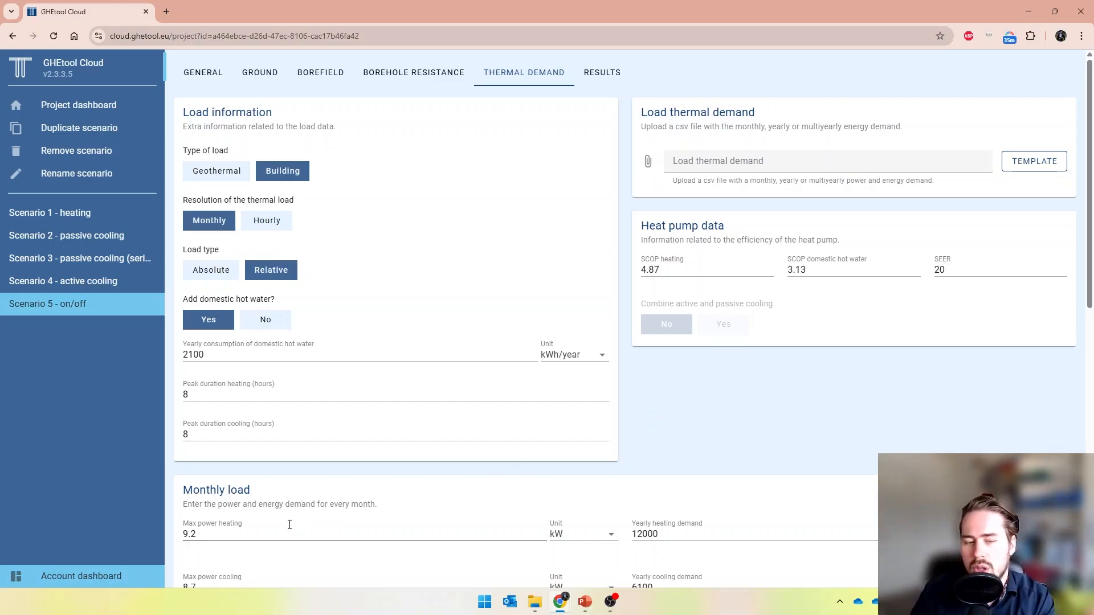
pyautogui.click(222, 530)
pyautogui.write('12')
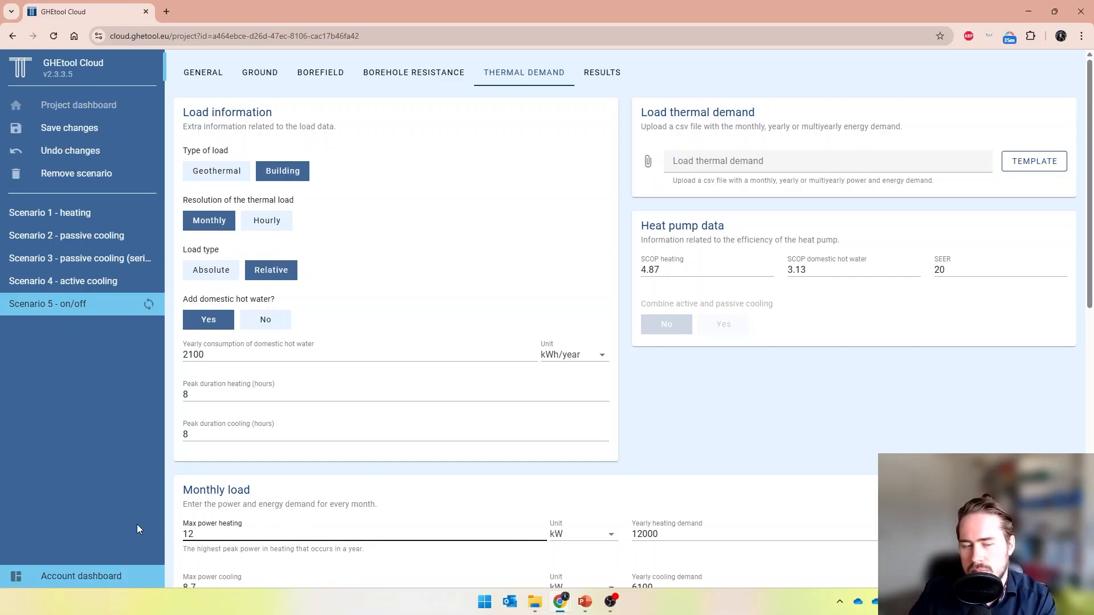
pyautogui.click(180, 514)
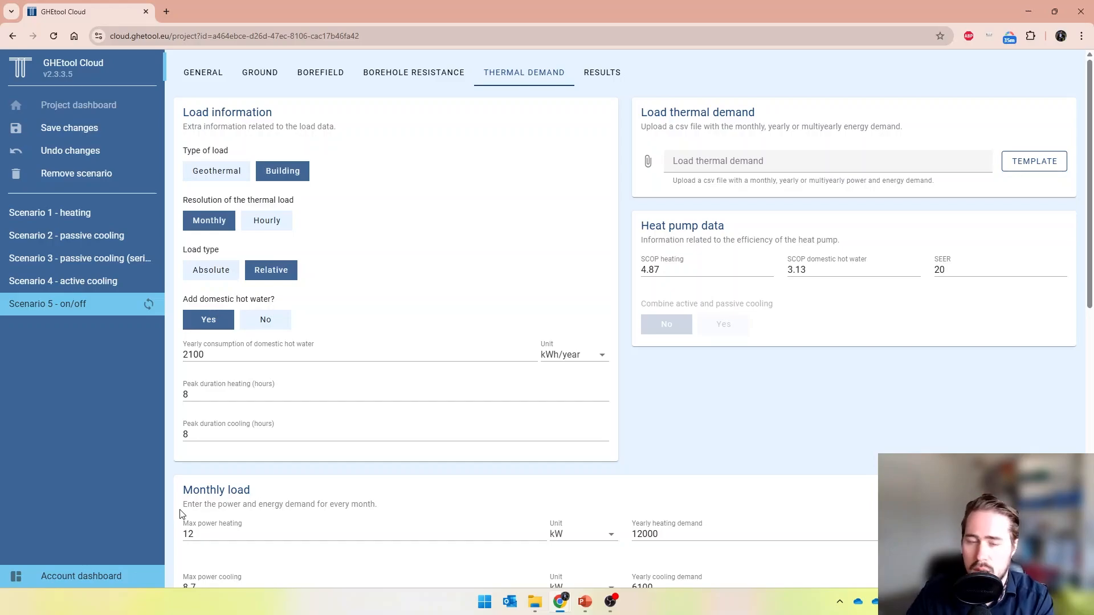
pyautogui.scroll(-9, 180, 514)
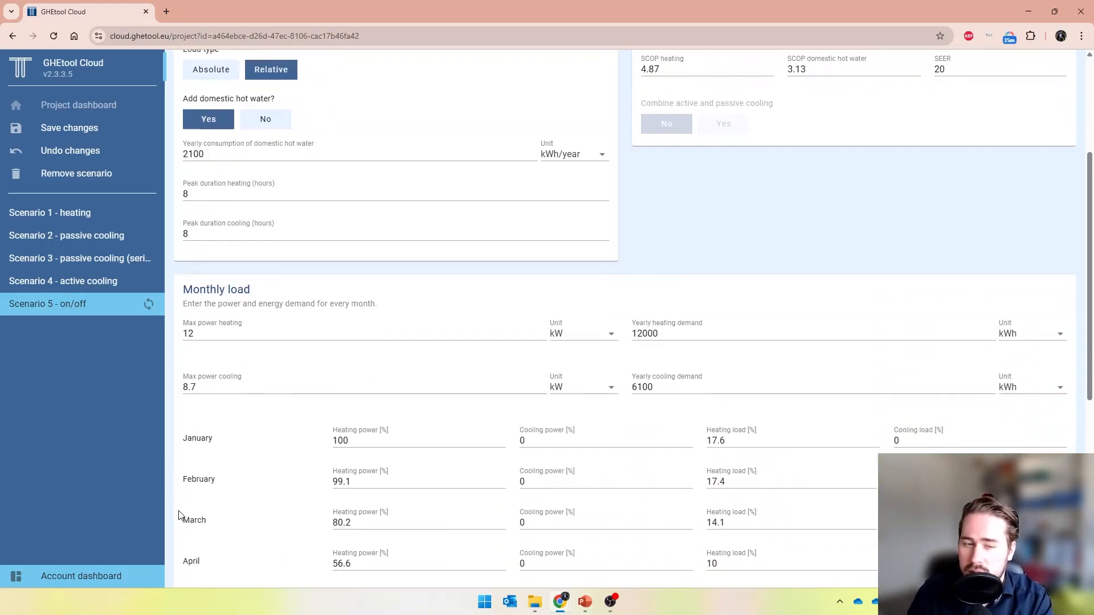
pyautogui.click(1025, 569)
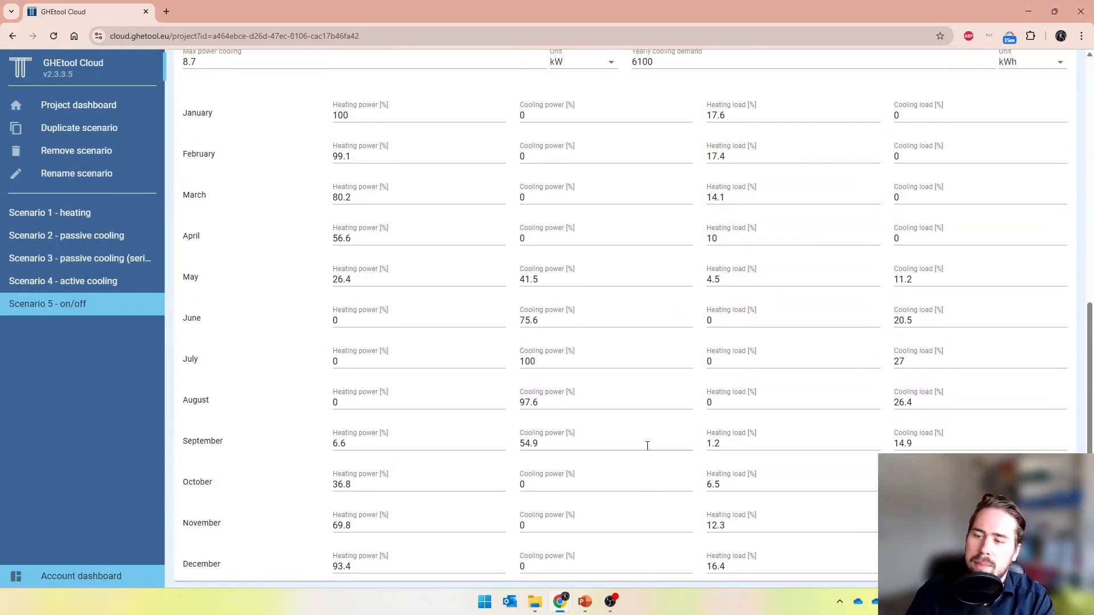
# Compare the results of Scenario 5 with Scenario 1
pyautogui.scroll(10, 648, 450)
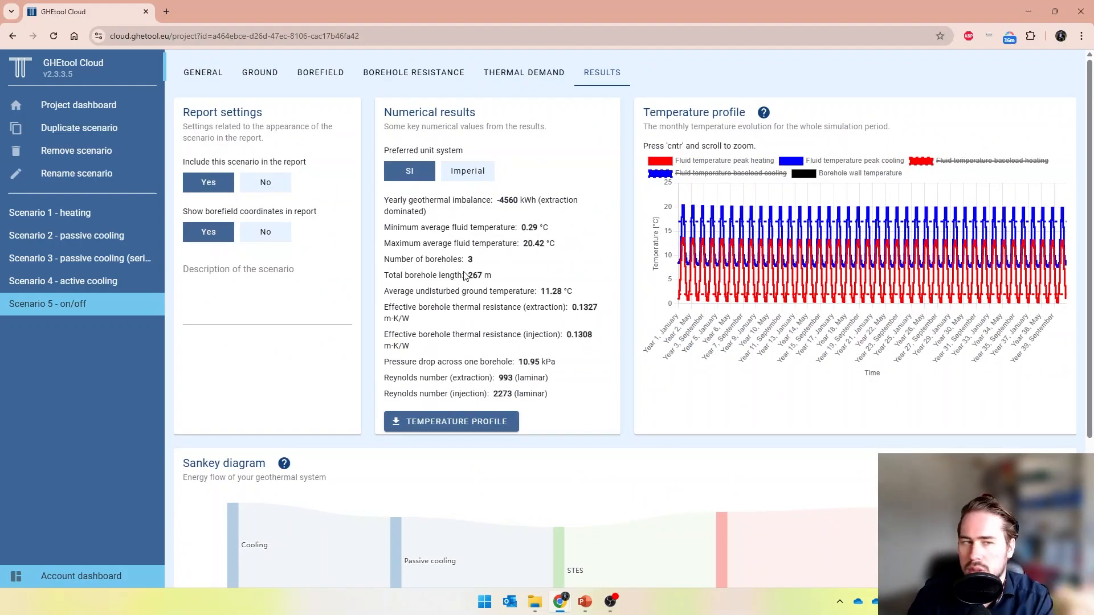
pyautogui.click(92, 223)
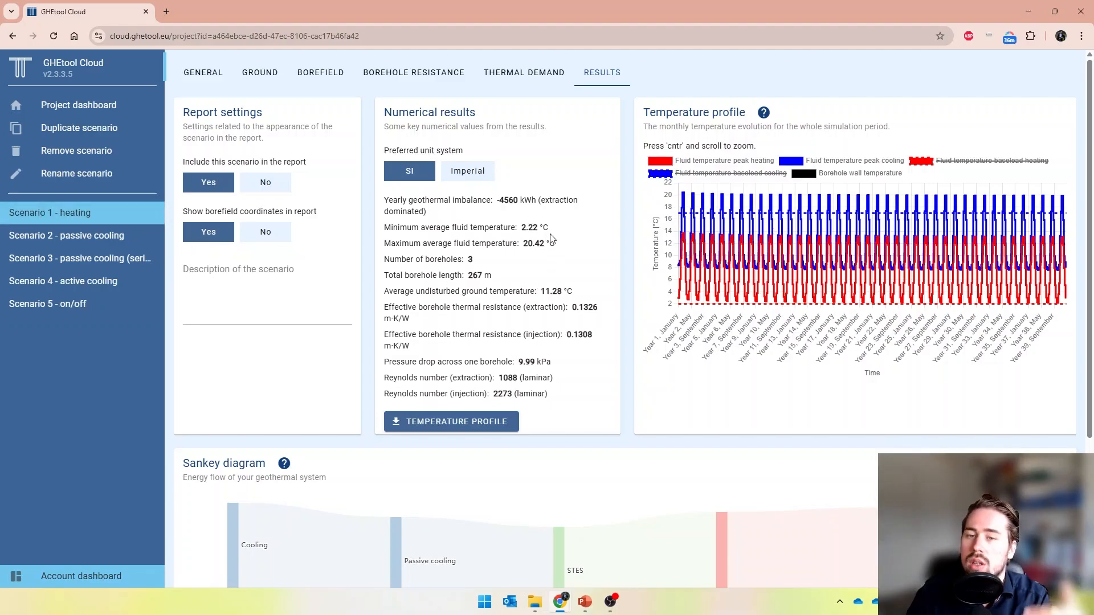
pyautogui.click(72, 311)
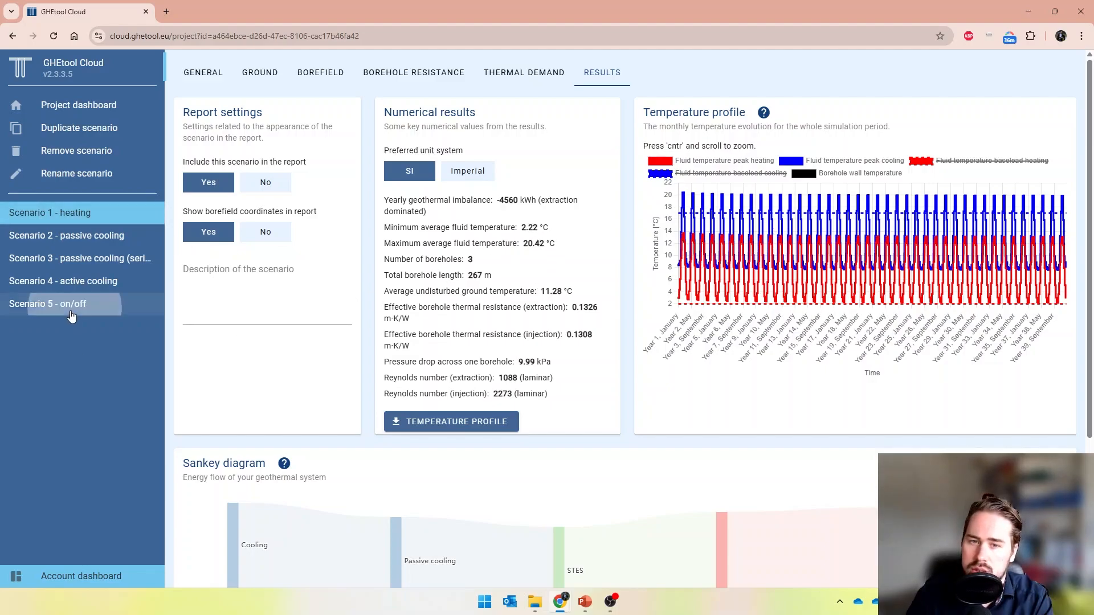